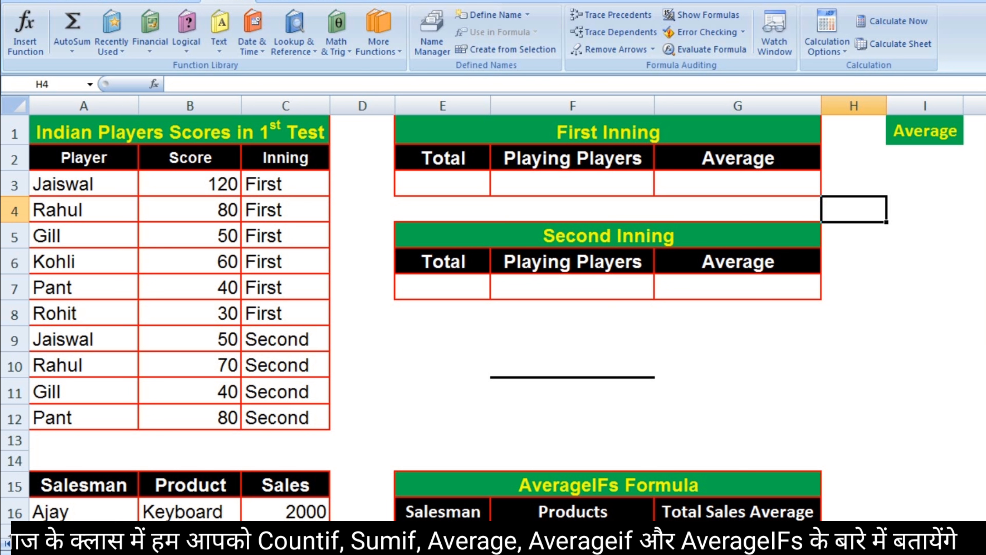
left_click(853, 338)
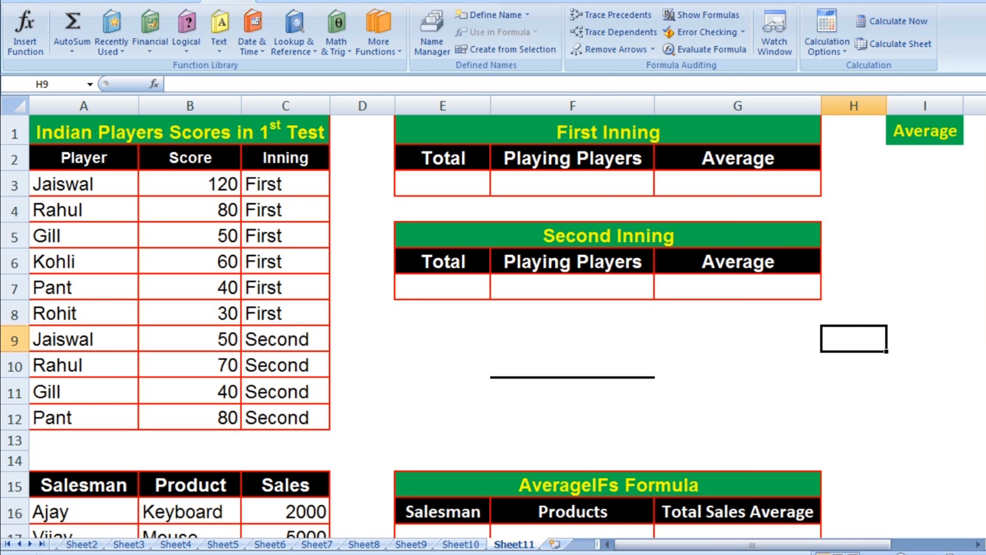
left_click(442, 183)
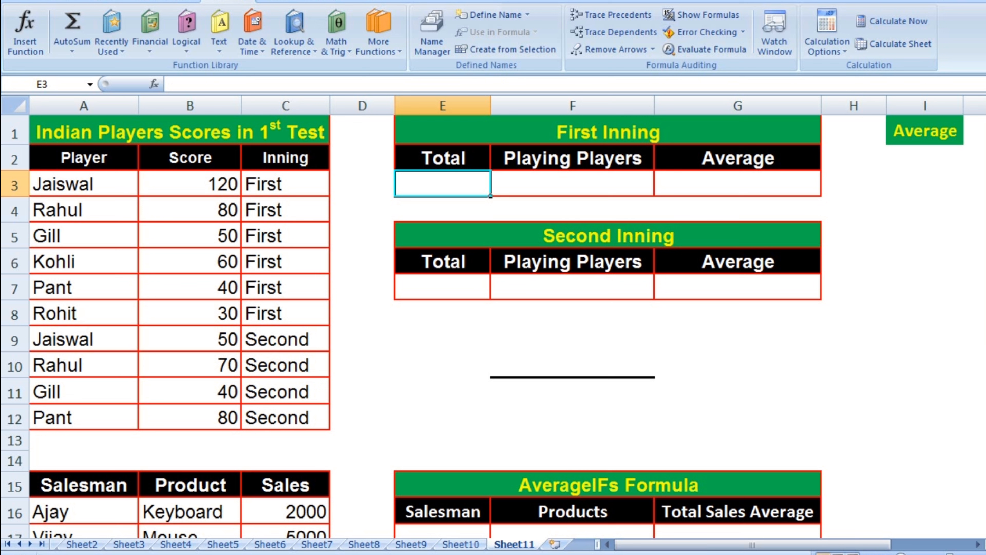
Create named ranges from the players' score table A2:C12, using only the top row for the names.
mouse_move(84, 158)
left_mouse_down()
mouse_move(190, 184)
mouse_move(285, 184)
mouse_move(285, 417)
left_mouse_up()
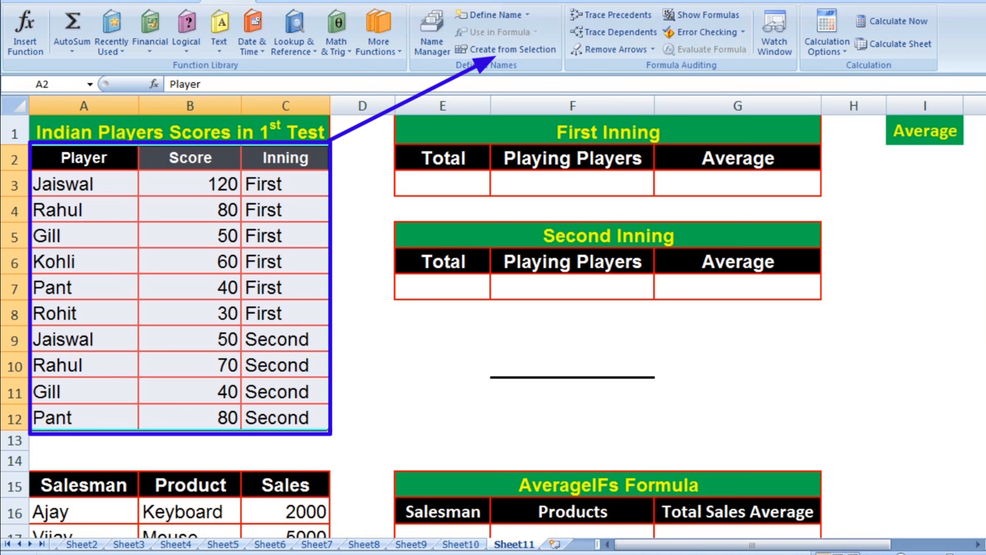
left_click(505, 50)
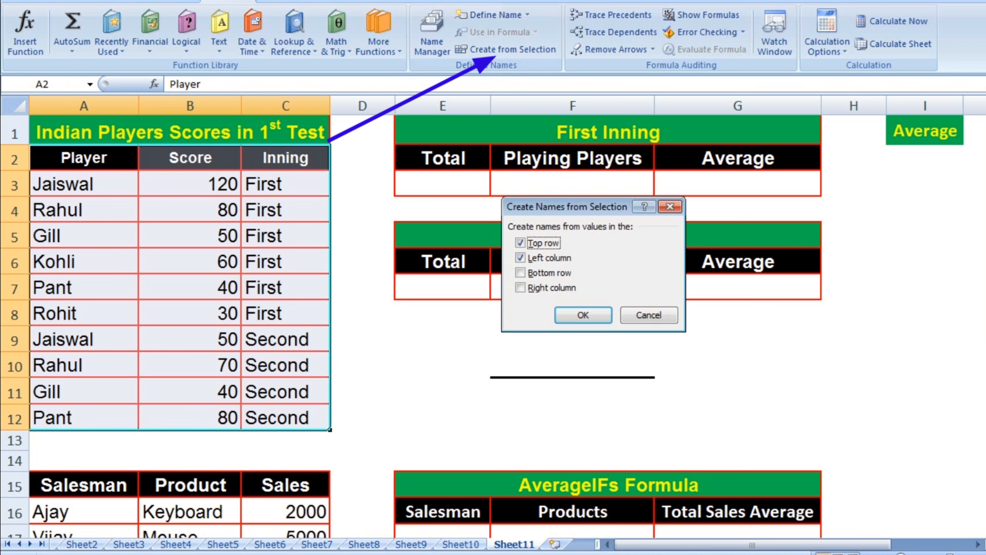
left_click(520, 258)
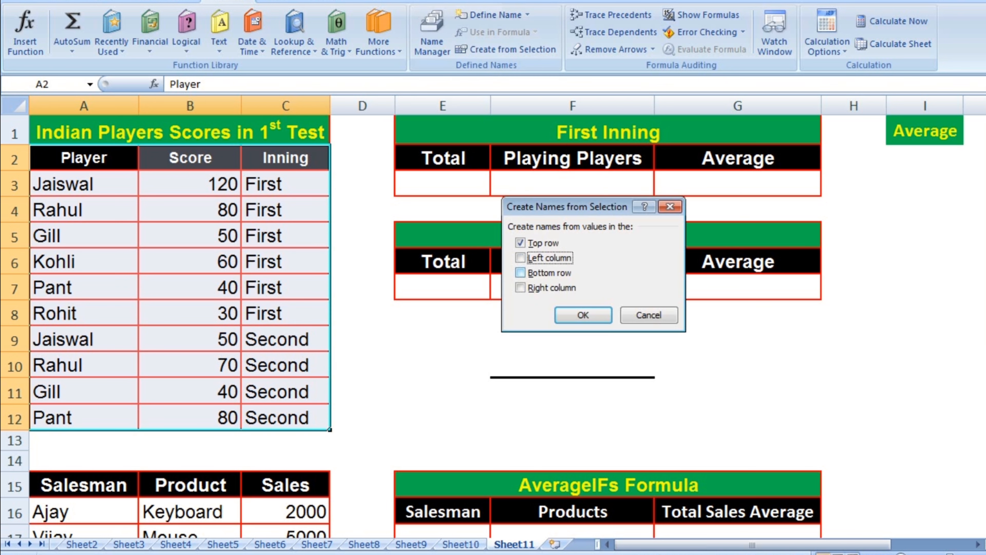
left_click(582, 315)
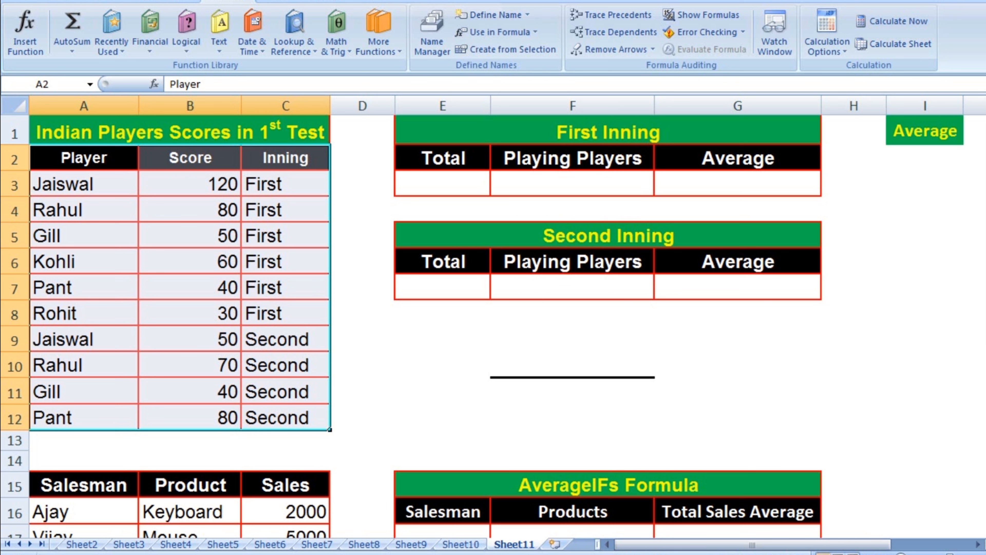
Calculate the First Inning total in E3 with =sumif(Inning,"First",Score).
left_click(442, 184)
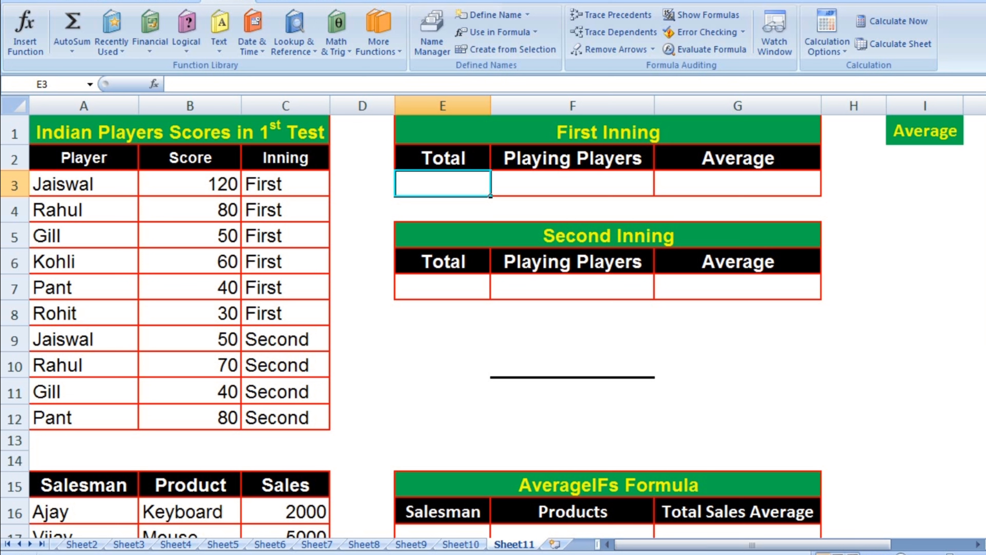
type("=su")
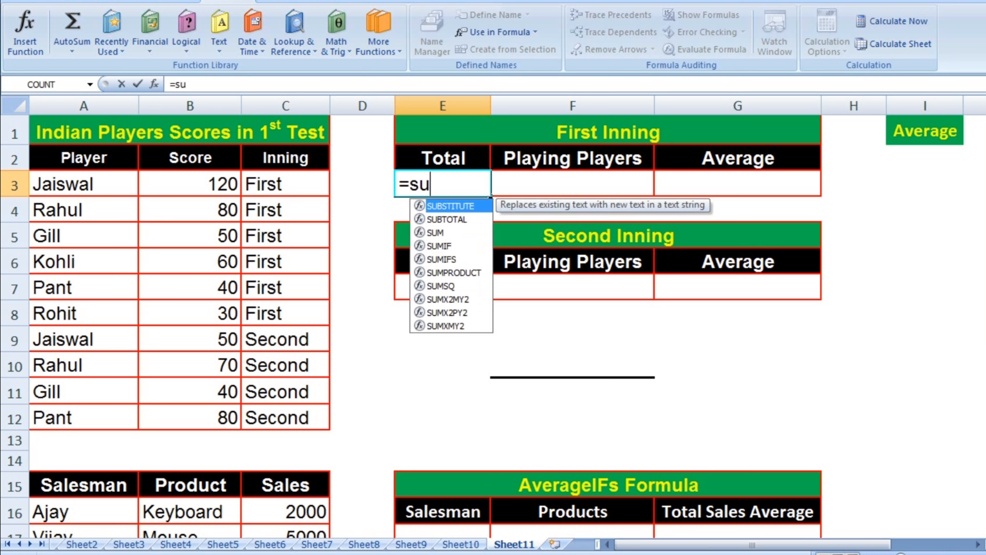
type("mif(")
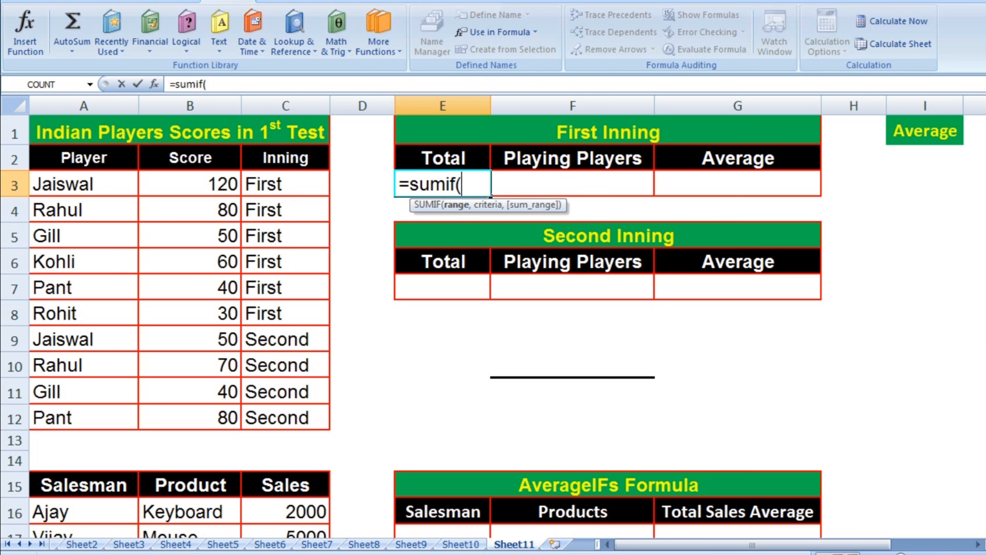
left_click_drag(285, 183, 295, 418)
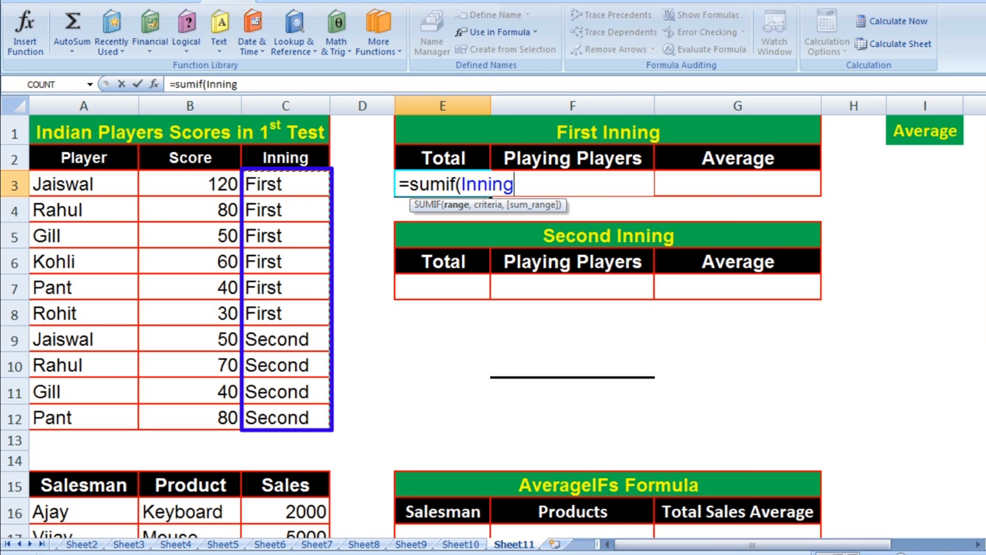
type(",")
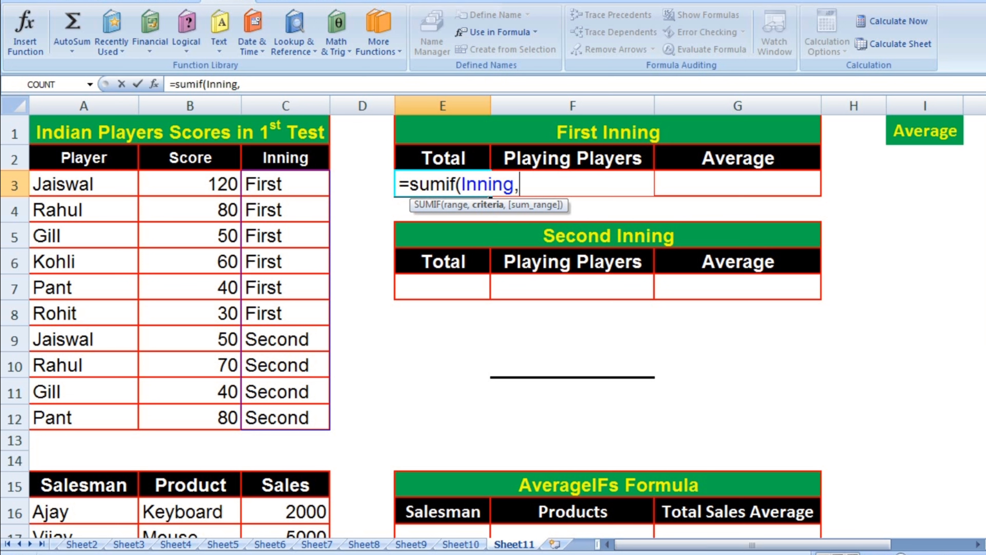
type("\"First")
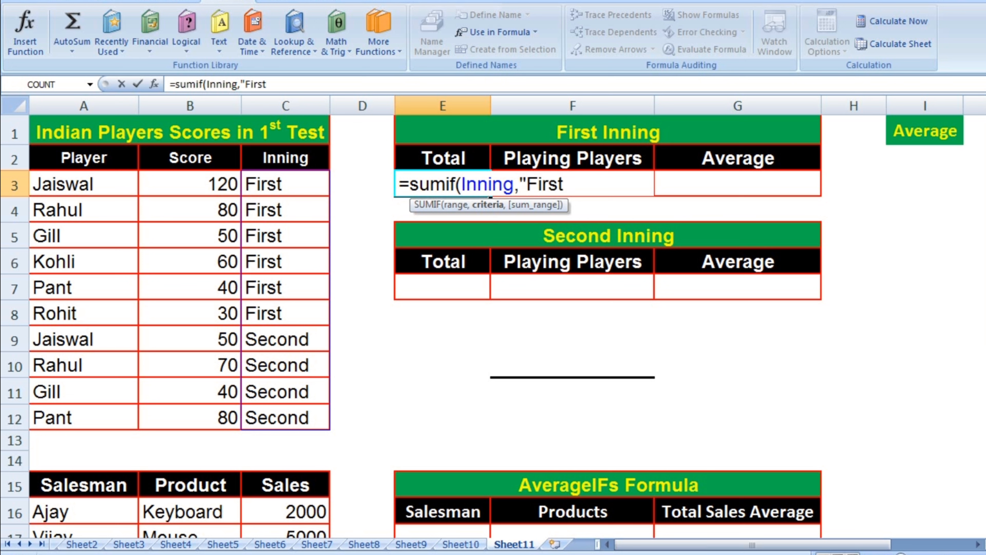
type("\",Score")
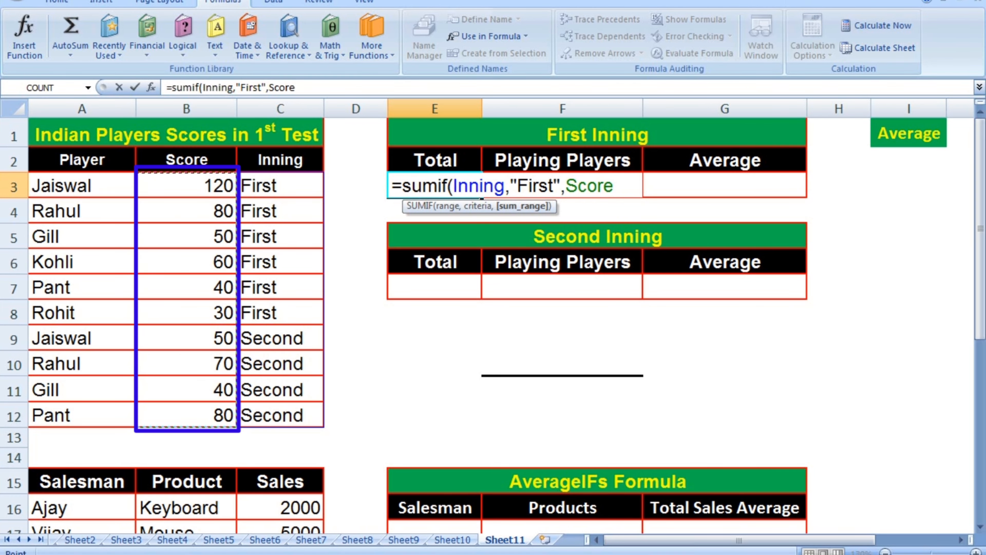
type(")")
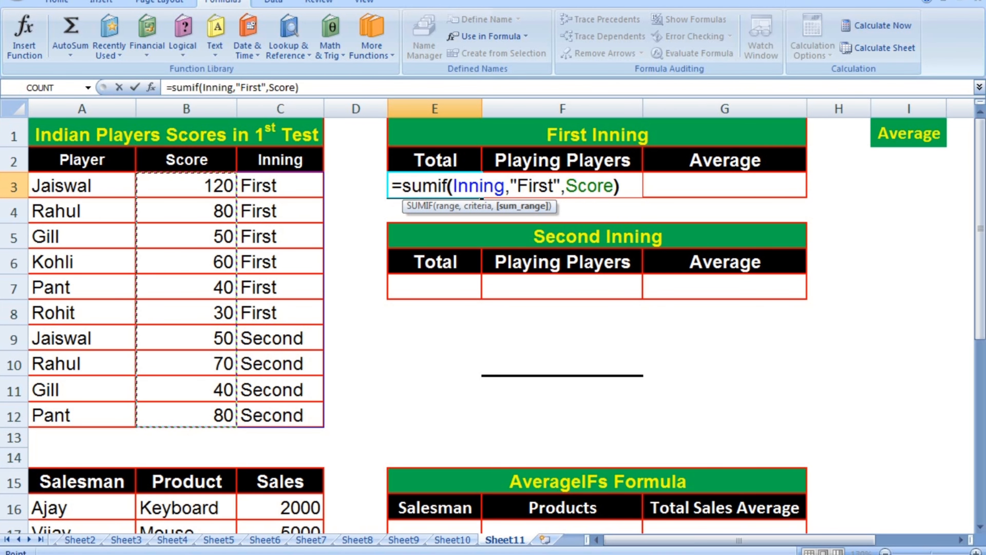
key("Return")
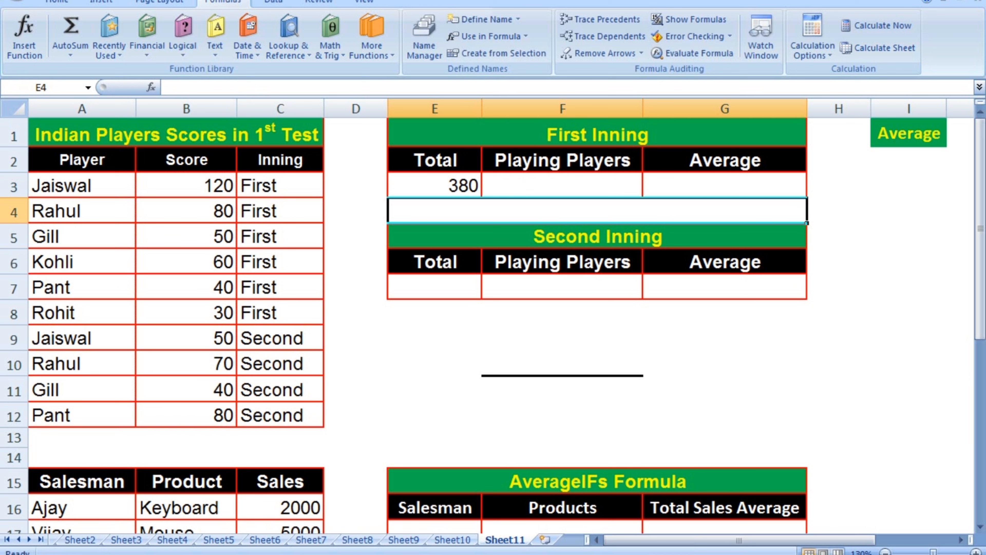
Count the First Inning playing players in F3 with =countif(Inning,"First").
left_click(562, 186)
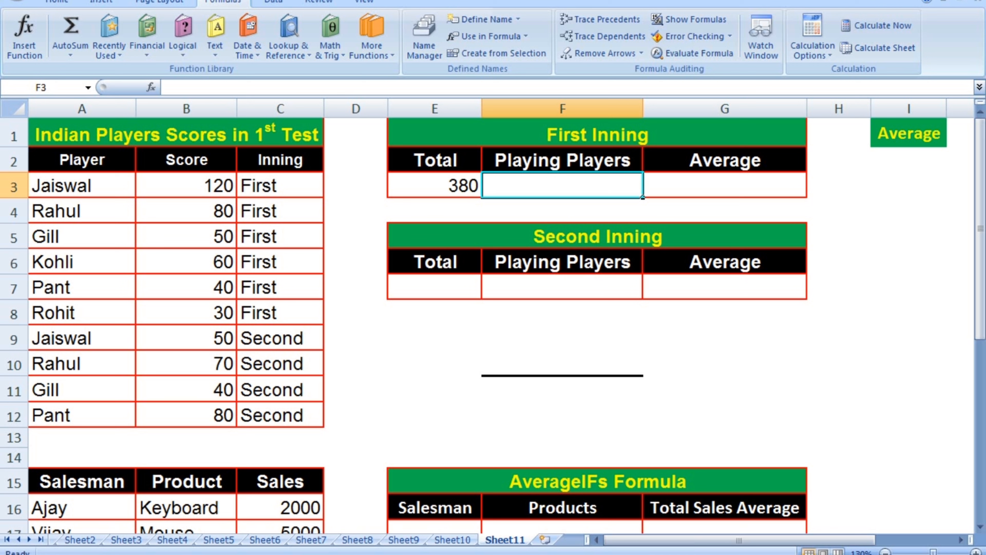
type("=")
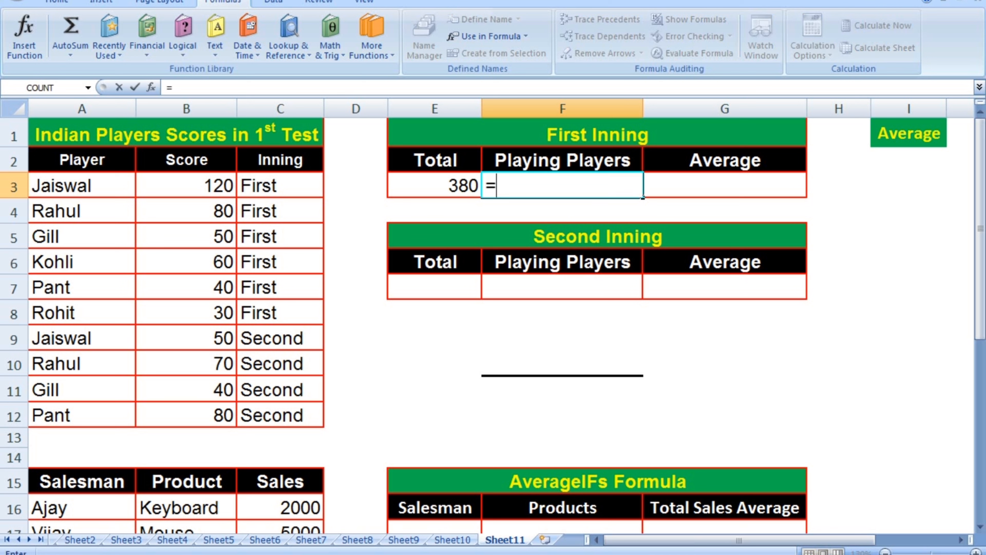
type("count")
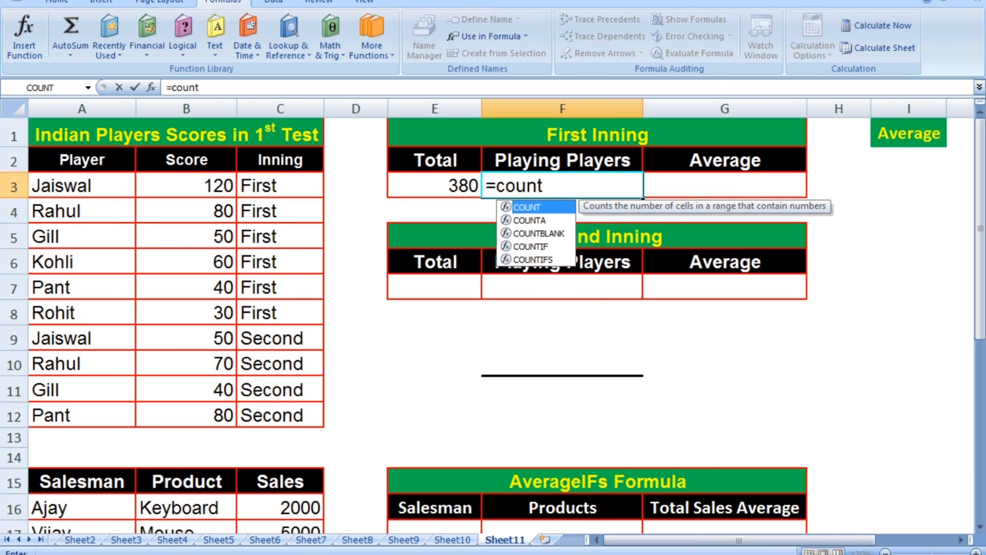
type("if(")
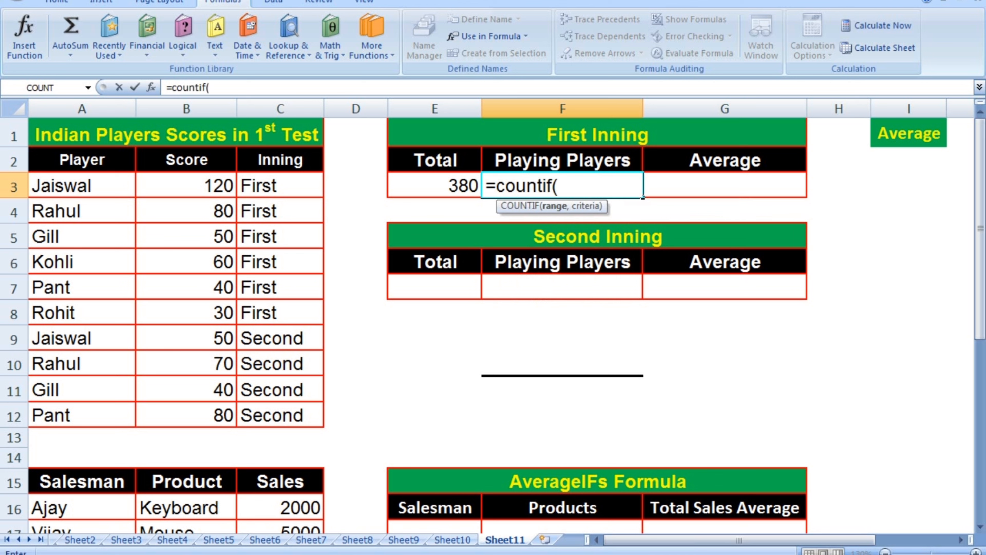
left_click_drag(280, 185, 280, 415)
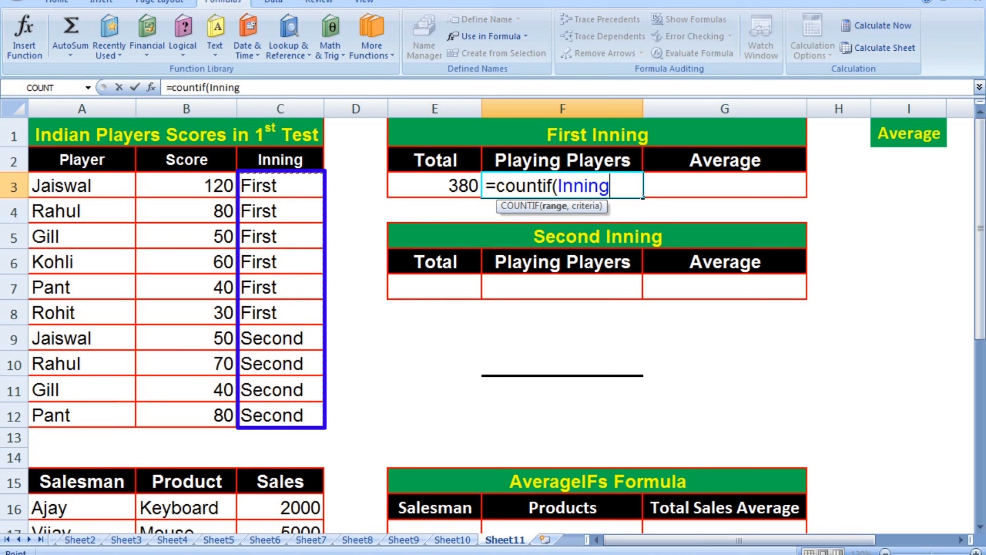
type(",\"")
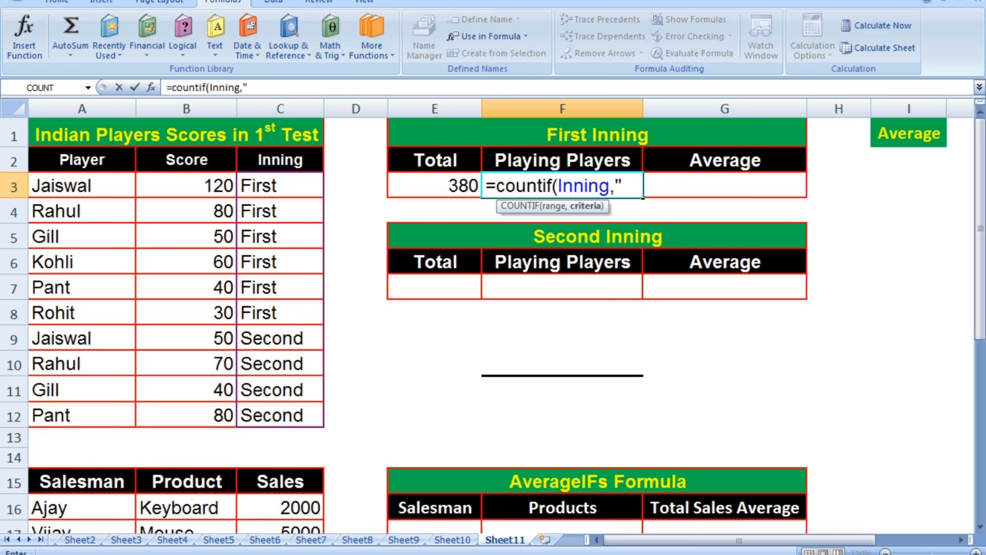
type("First")
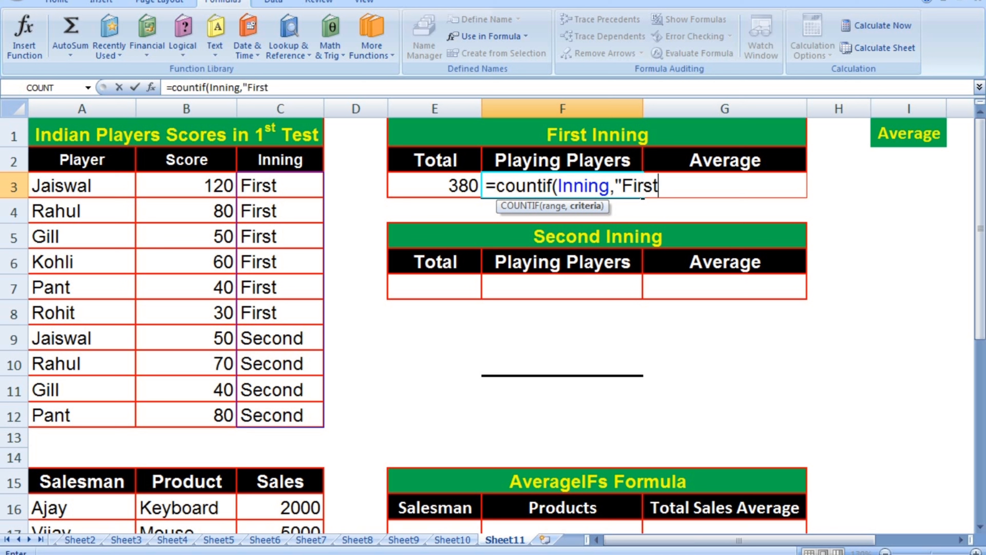
type("\")")
key("Return")
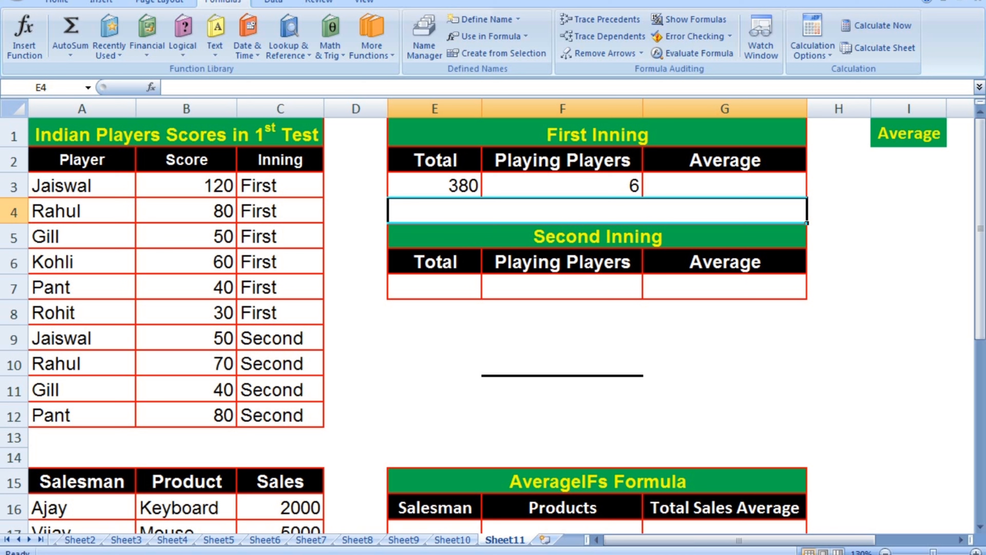
Change the font color of the hidden white average definition in E10:F11 to standard red.
left_click(724, 389)
left_click_drag(434, 338, 562, 388)
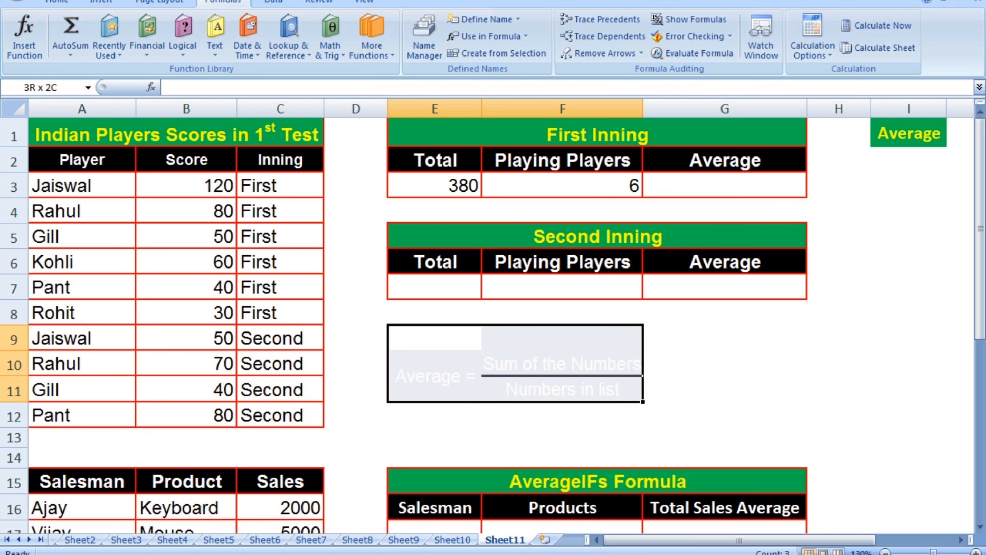
left_click_drag(435, 376, 562, 388)
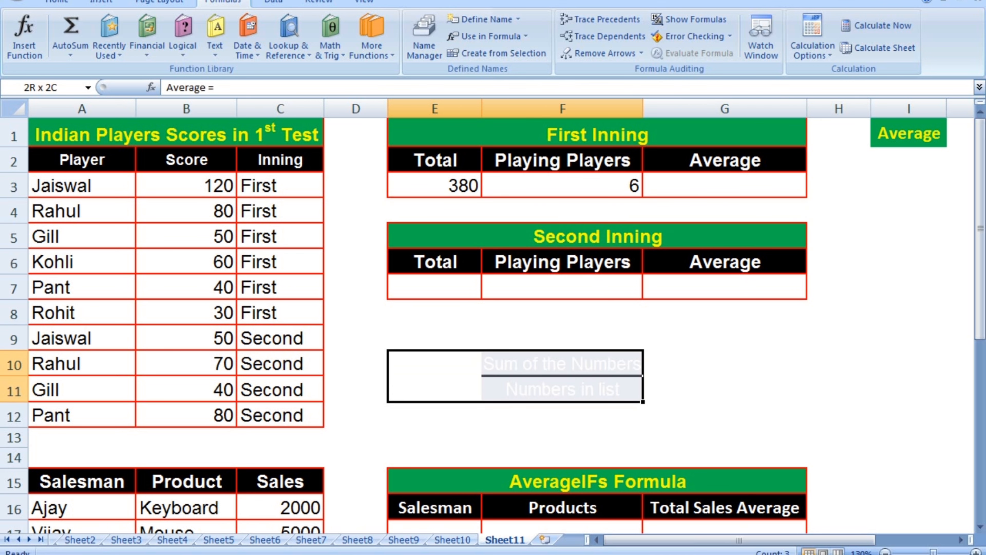
left_click(57, 2)
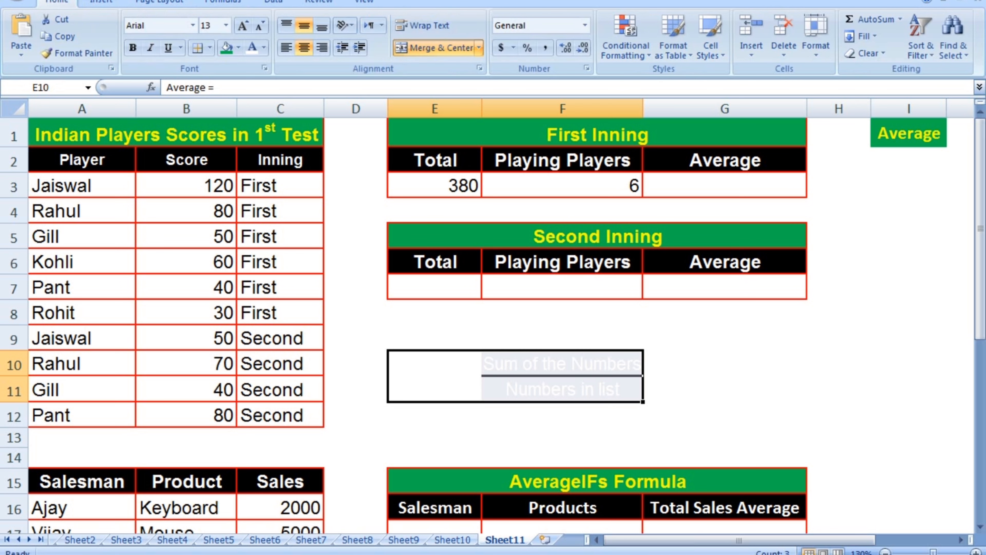
left_click(264, 47)
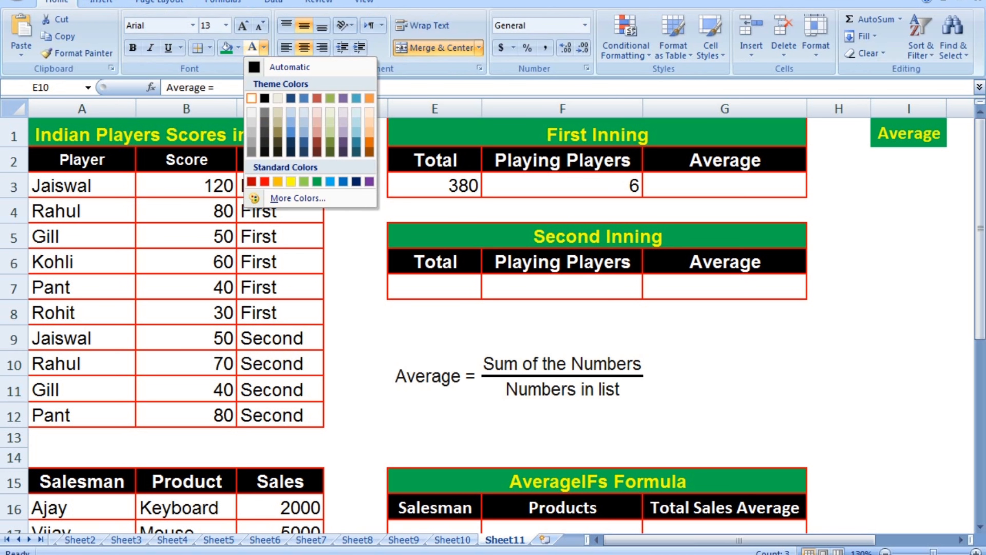
left_click(264, 181)
left_click(838, 415)
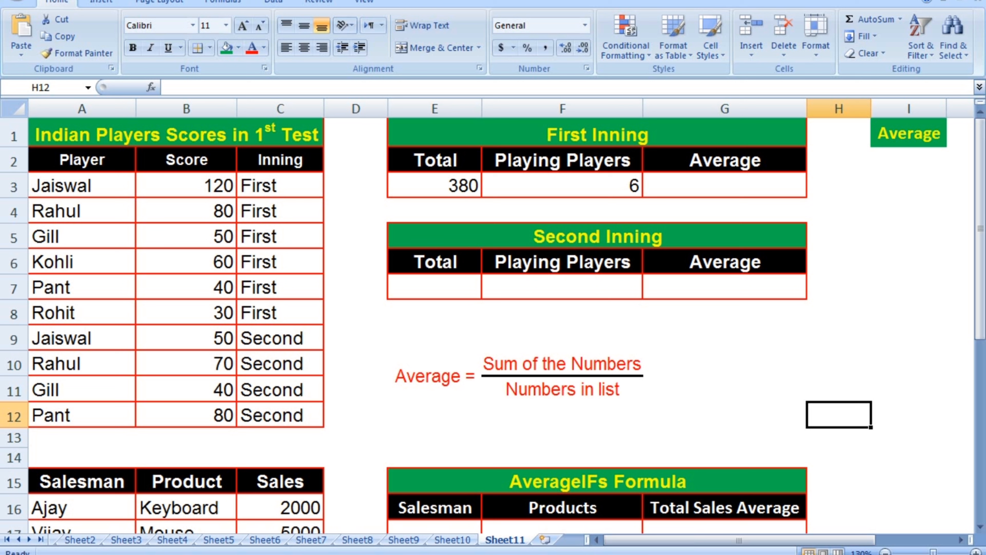
Calculate the average of the second-inning scores in I3 with =average(B9:B12).
left_click(908, 185)
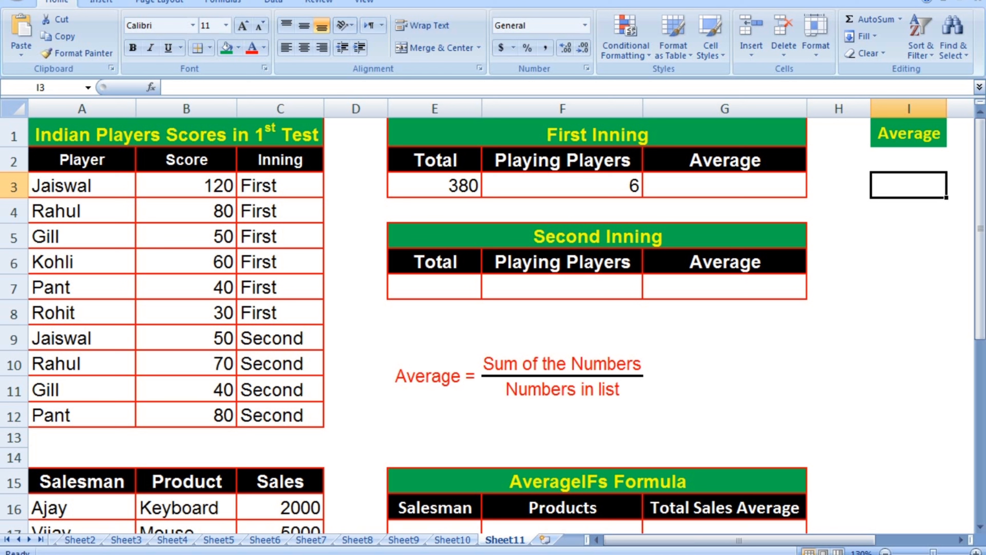
type("=av")
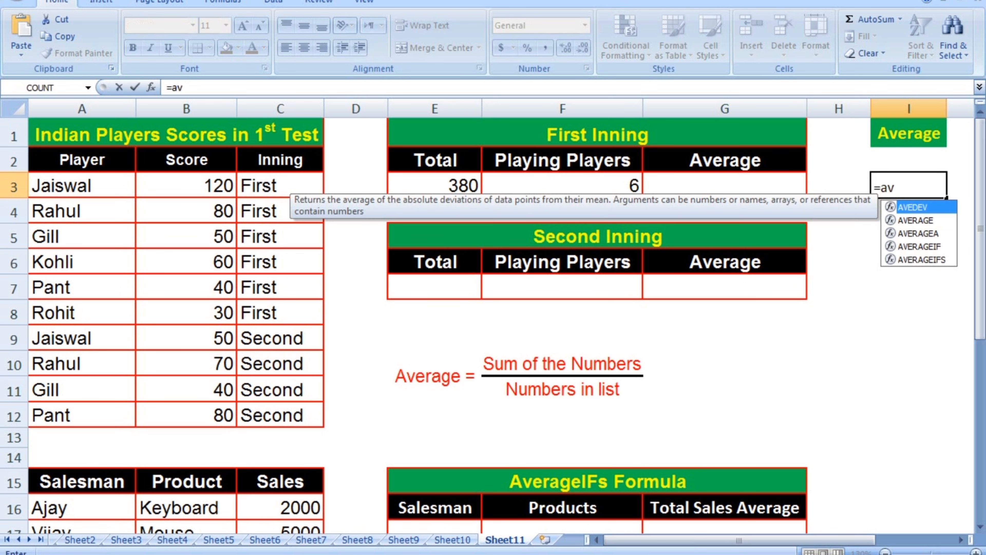
type("erage(")
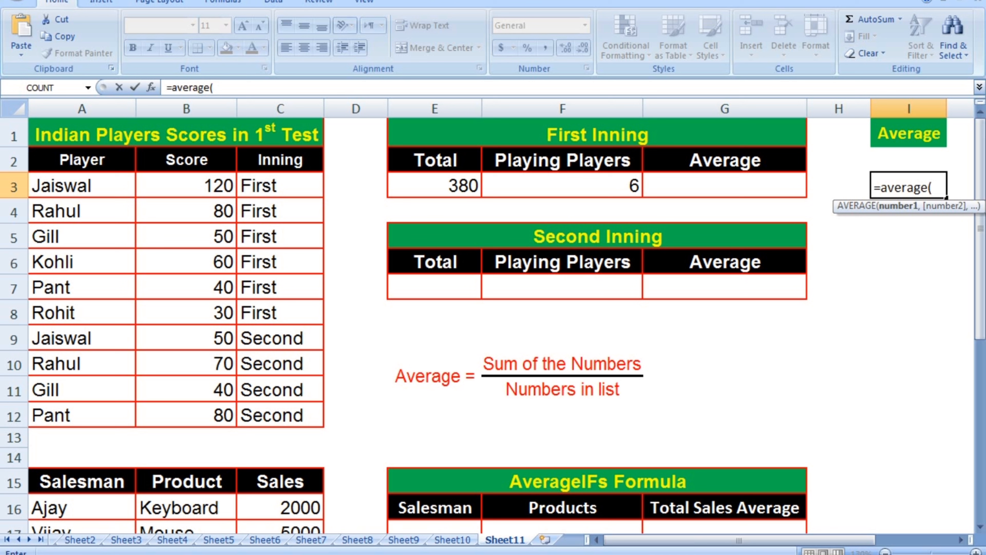
left_click_drag(187, 337, 186, 415)
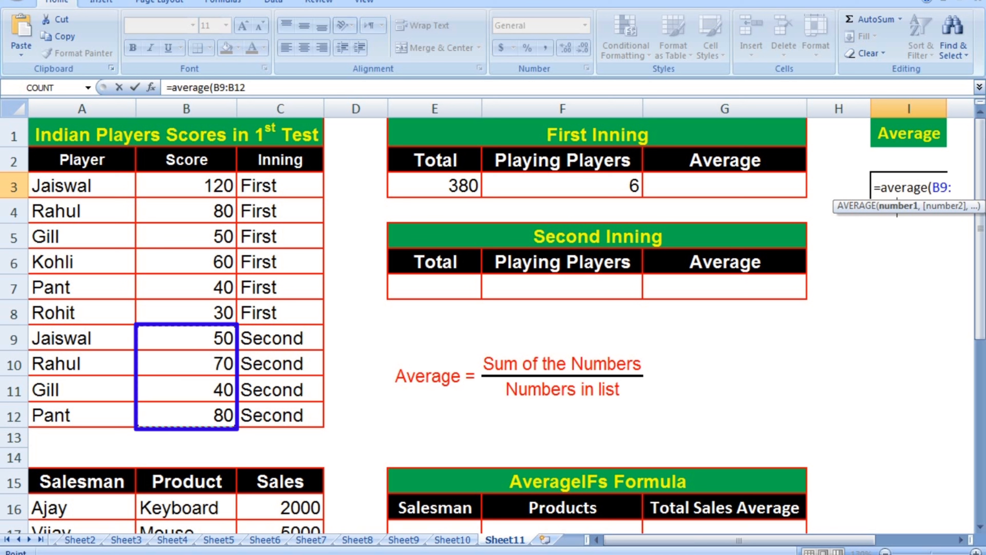
type(")")
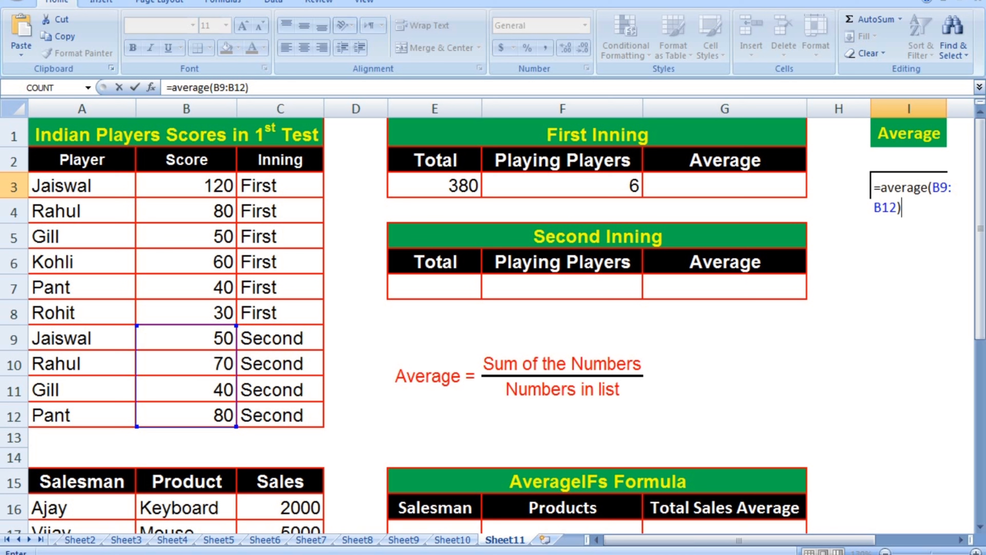
key("Return")
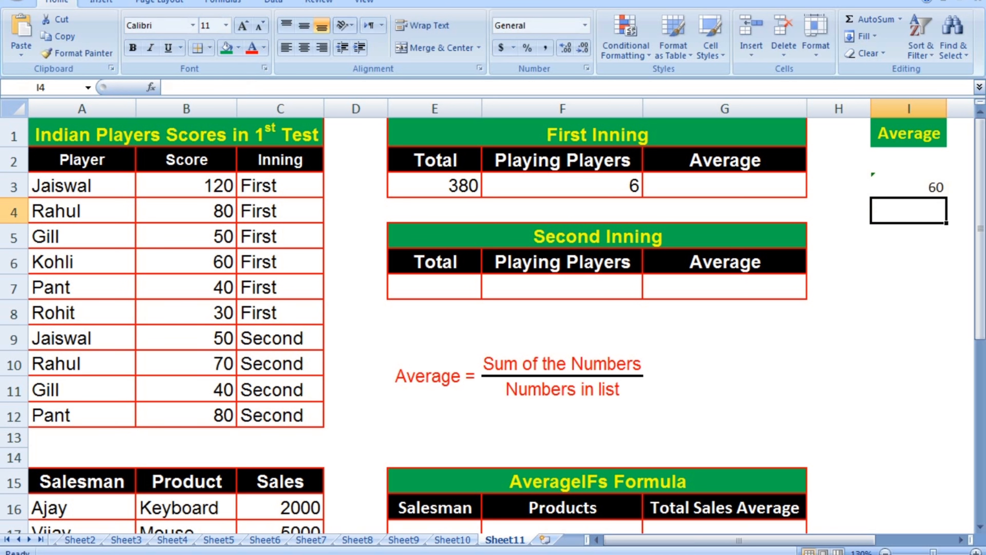
left_click(909, 186)
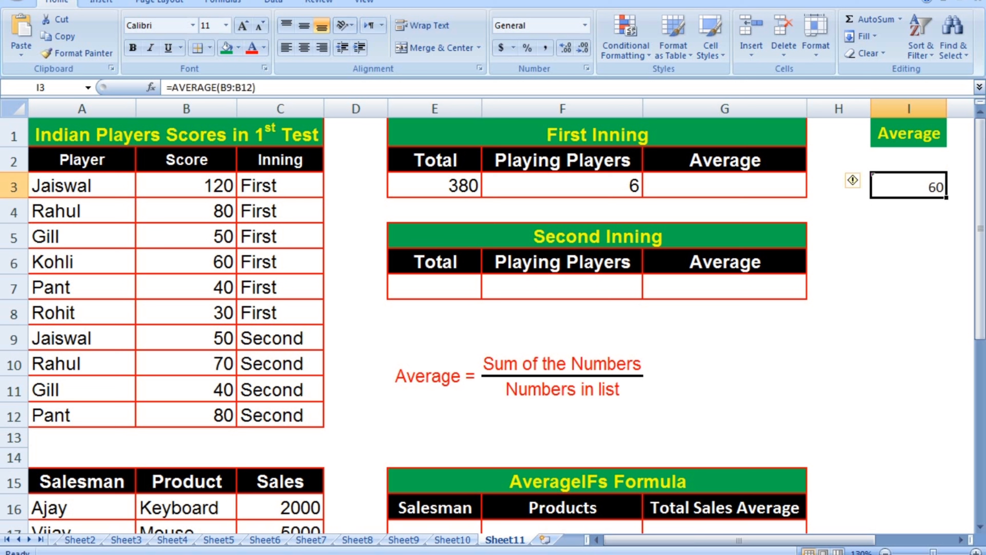
Calculate the First Inning average in G3 with =averageif(Inning,"First",Score).
left_click(725, 185)
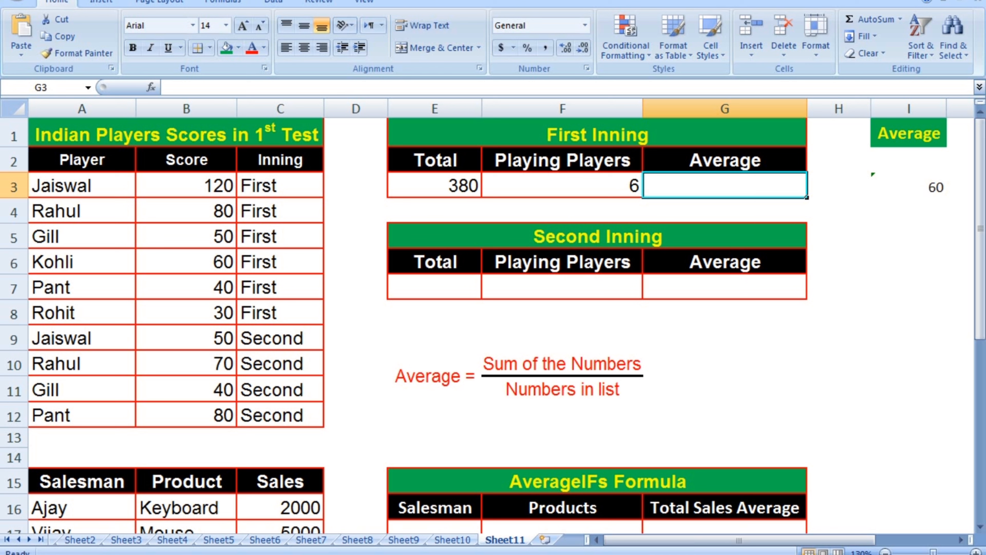
type("=")
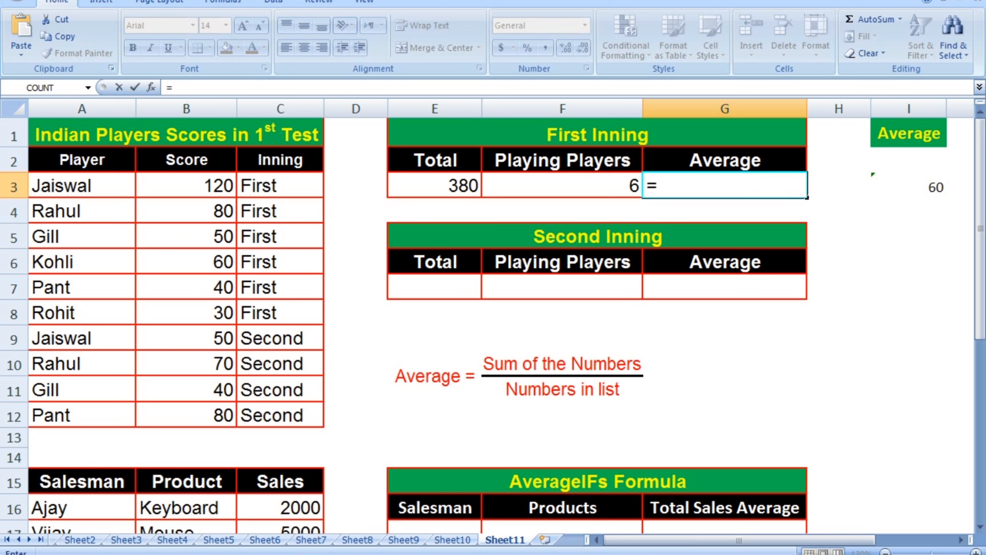
type("averageif")
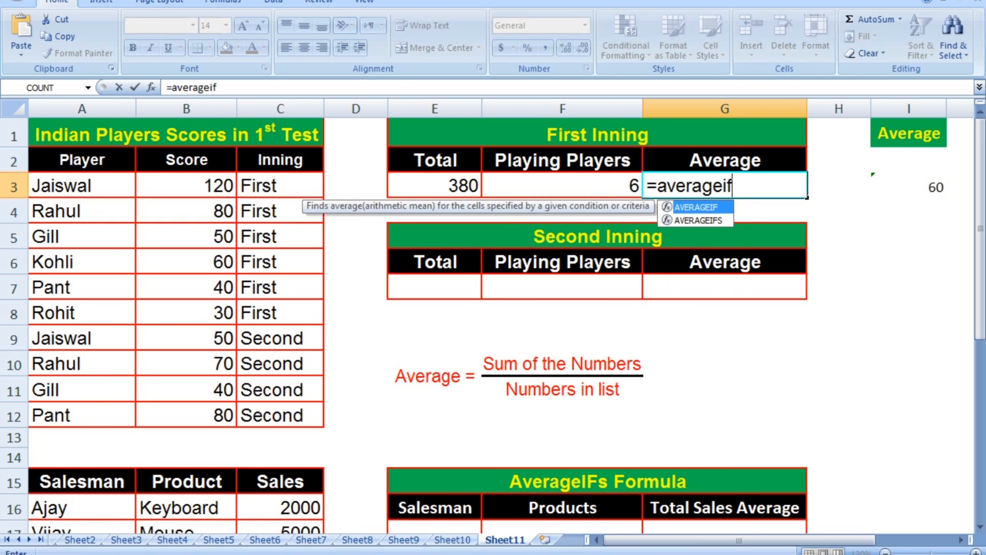
type("(")
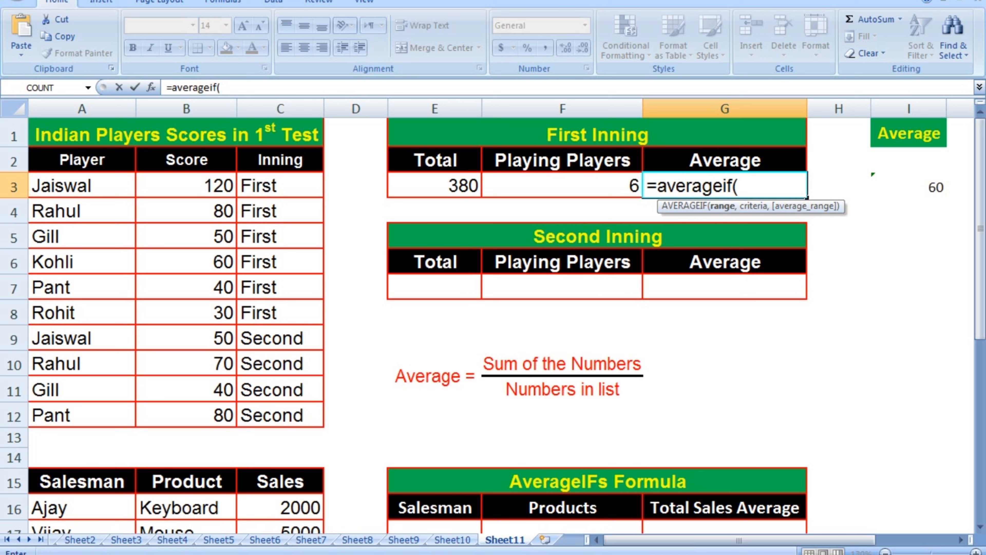
left_click_drag(295, 186, 318, 415)
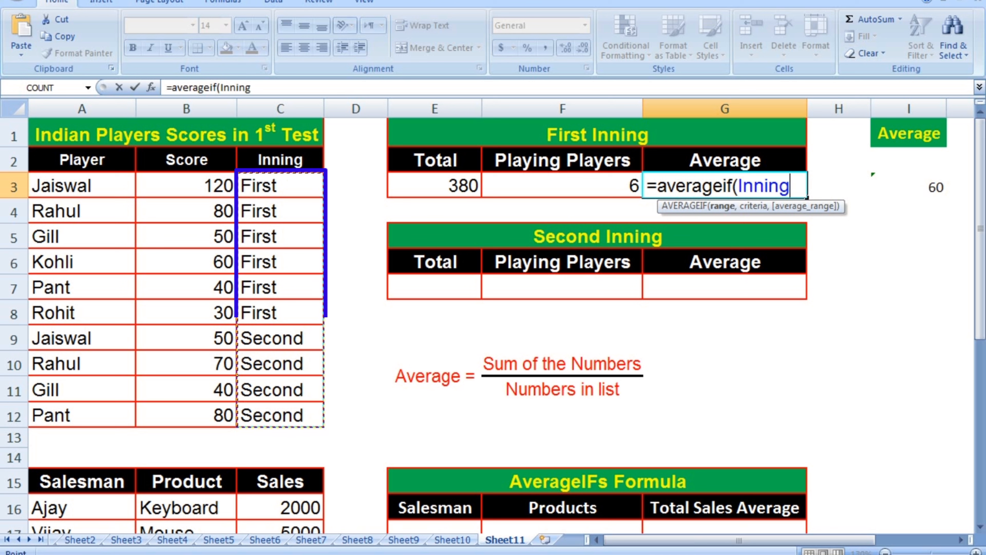
type(",")
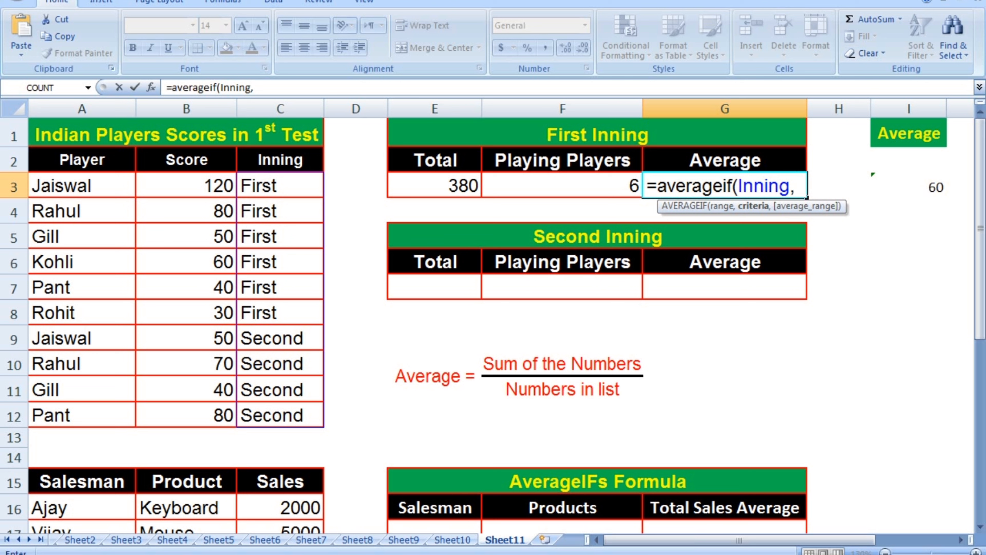
type("\"First\",")
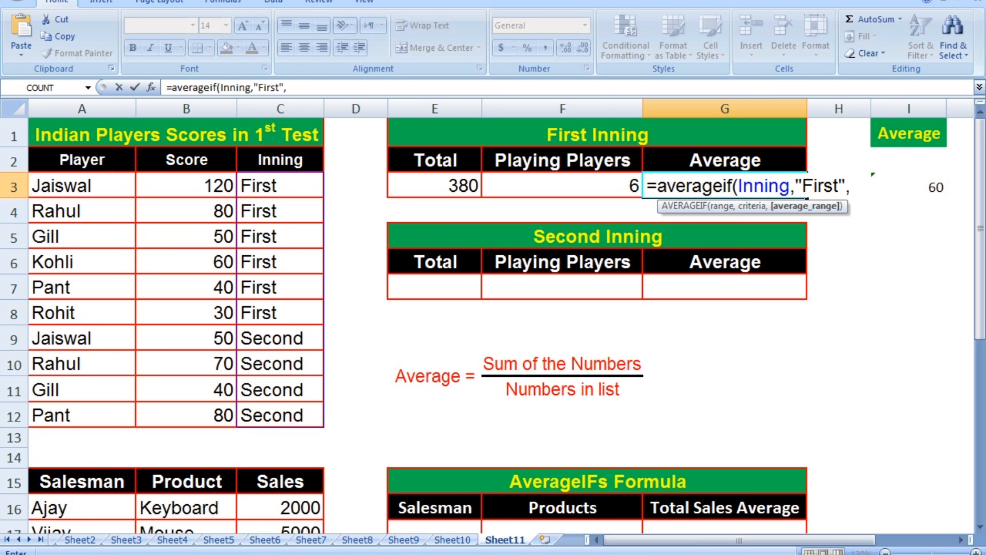
left_click_drag(186, 186, 186, 415)
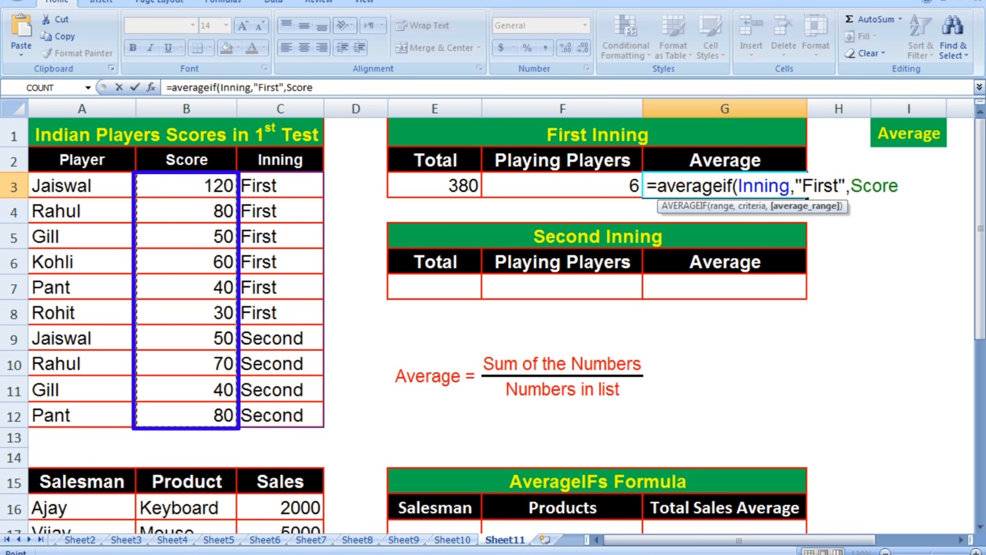
type(")")
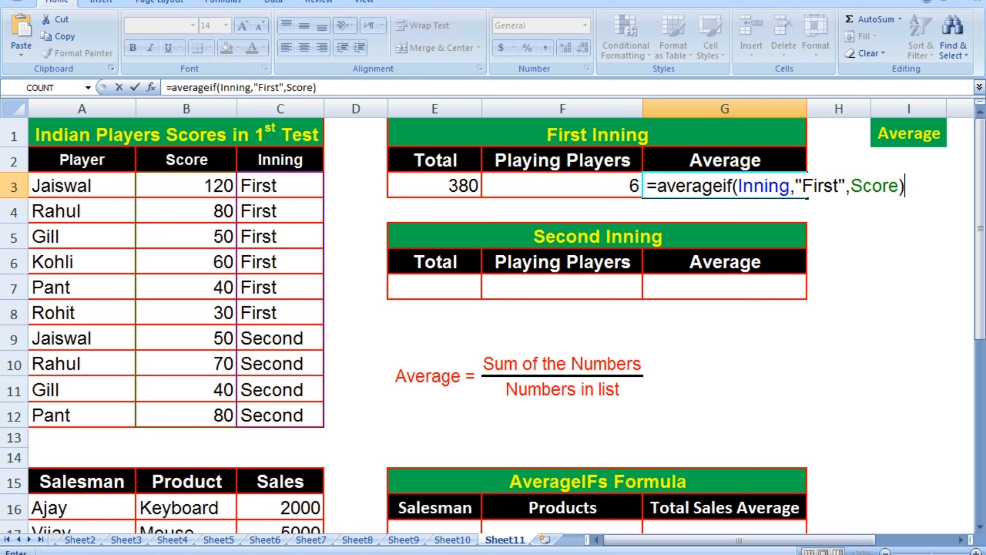
key("Return")
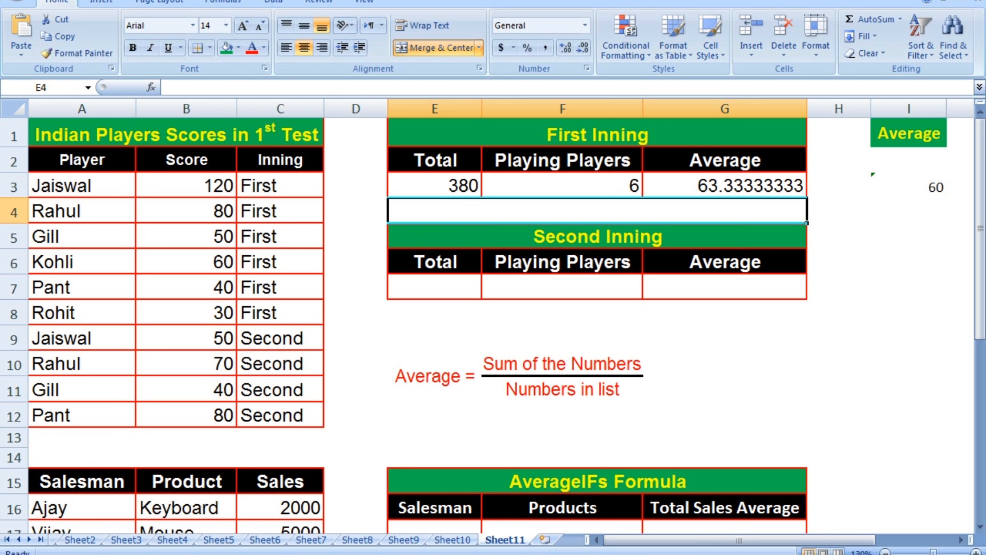
Reduce the First Inning average in G3 to two decimal places.
left_click(724, 186)
left_click(583, 48)
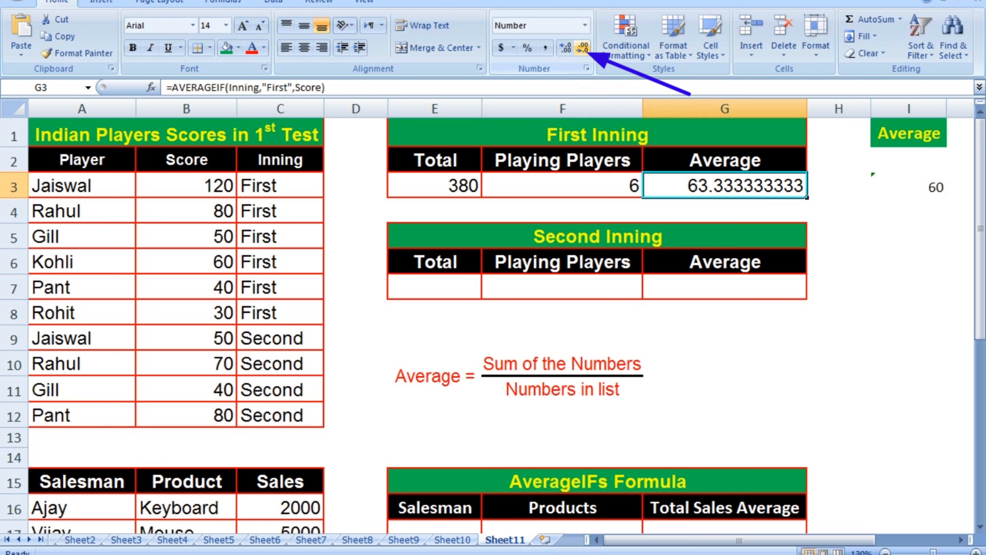
left_click(582, 47)
left_click(583, 48)
left_click(583, 48)
left_click(583, 48)
left_click(582, 48)
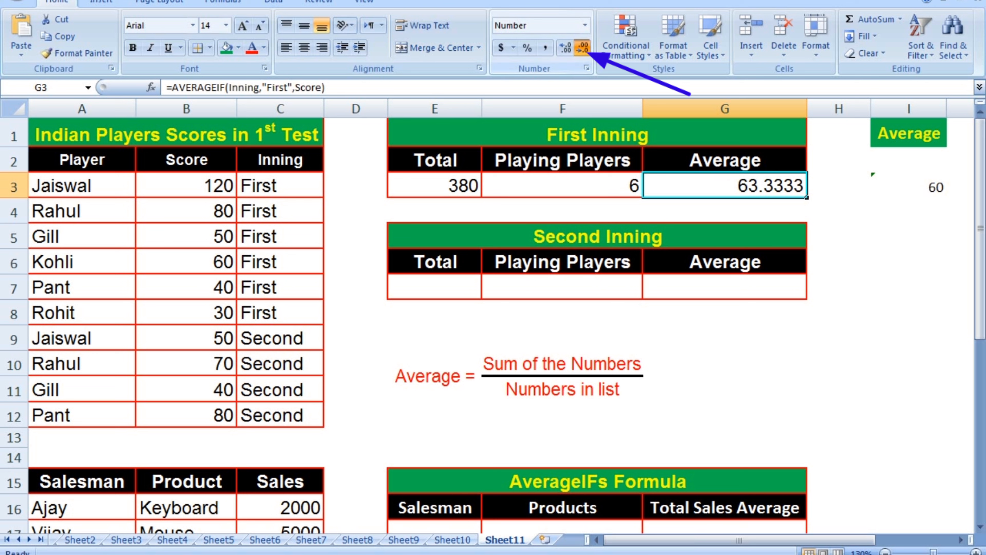
left_click(583, 48)
left_click(583, 48)
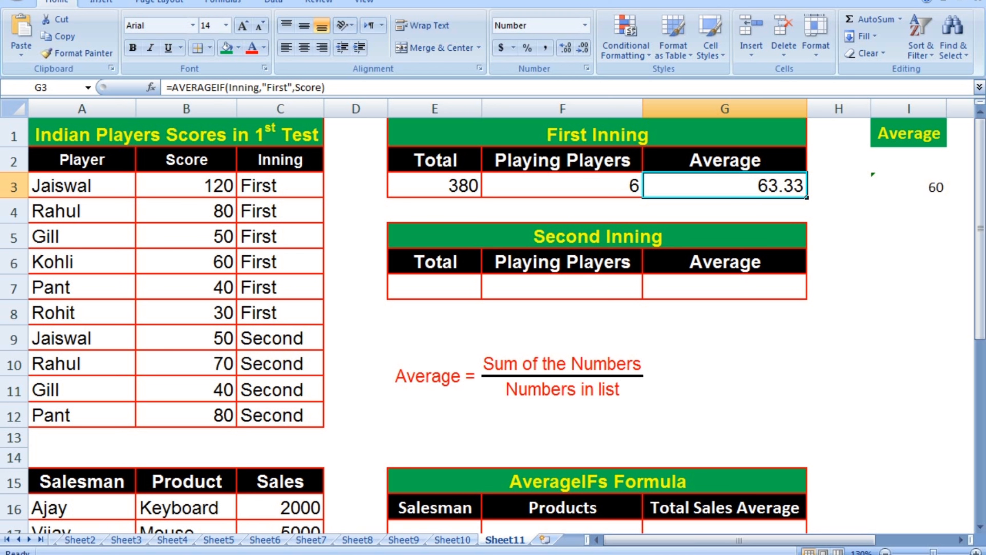
Calculate the Second Inning total in E7 with =sumif(Inning,"Second",Score).
left_click(435, 286)
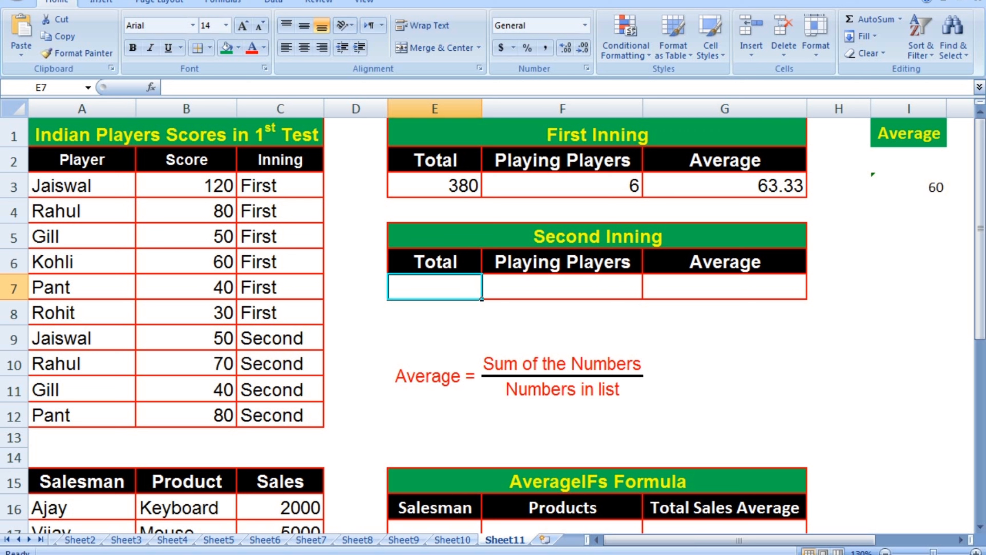
type("=")
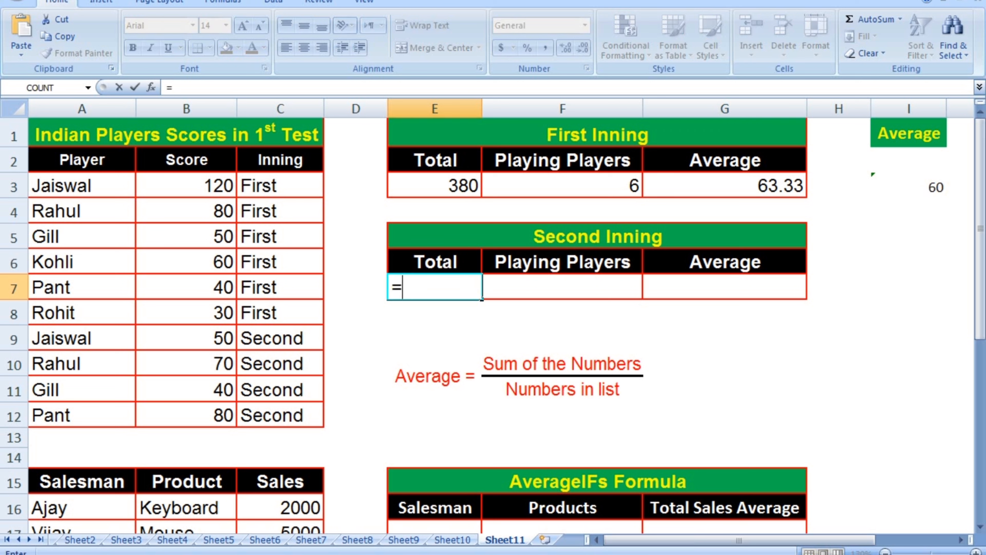
type("sumi")
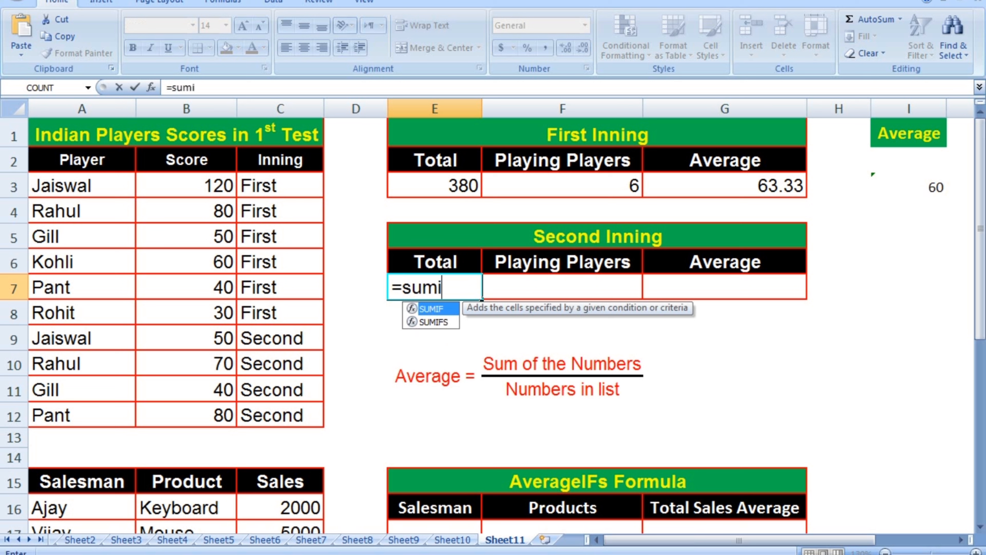
type("f(")
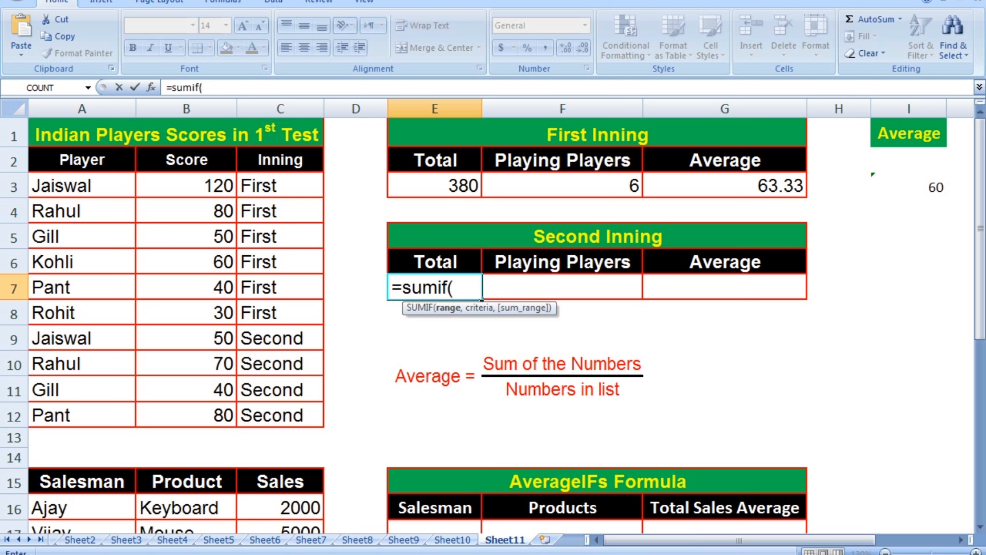
left_click_drag(280, 185, 280, 414)
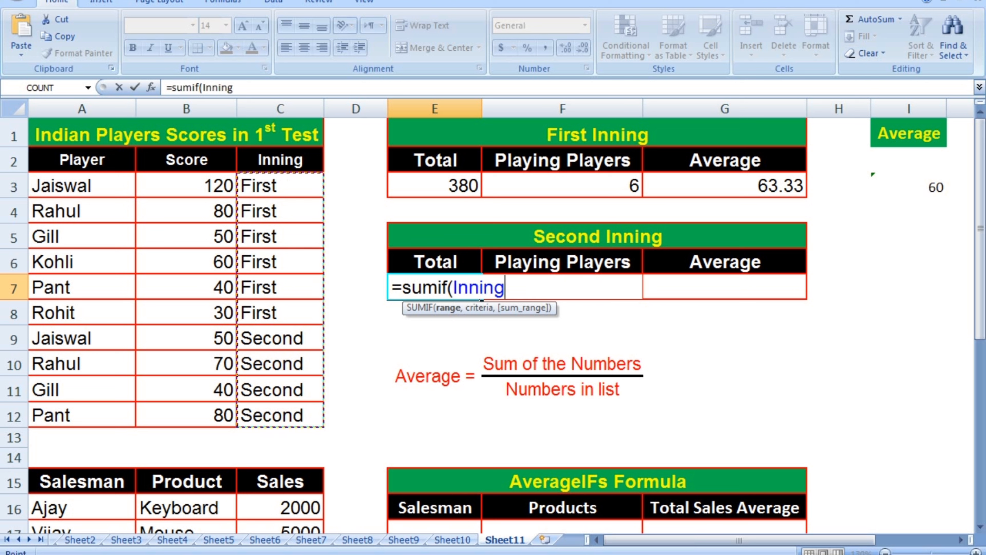
type(",")
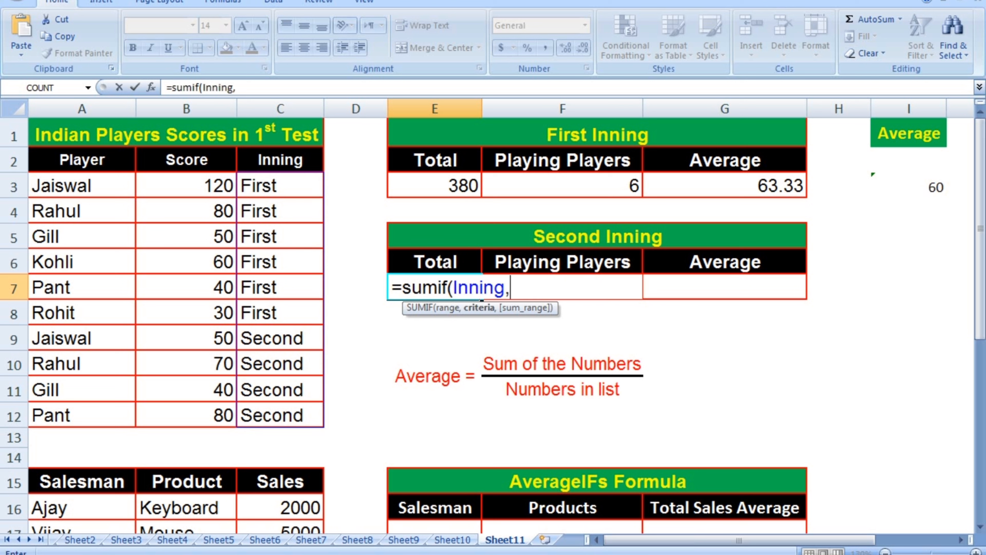
type("\"Second\"")
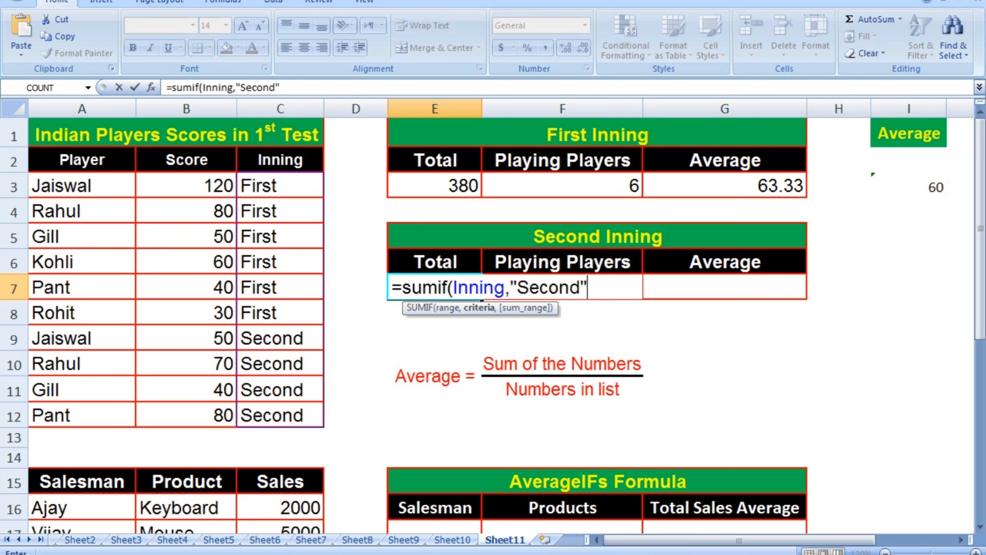
type(",")
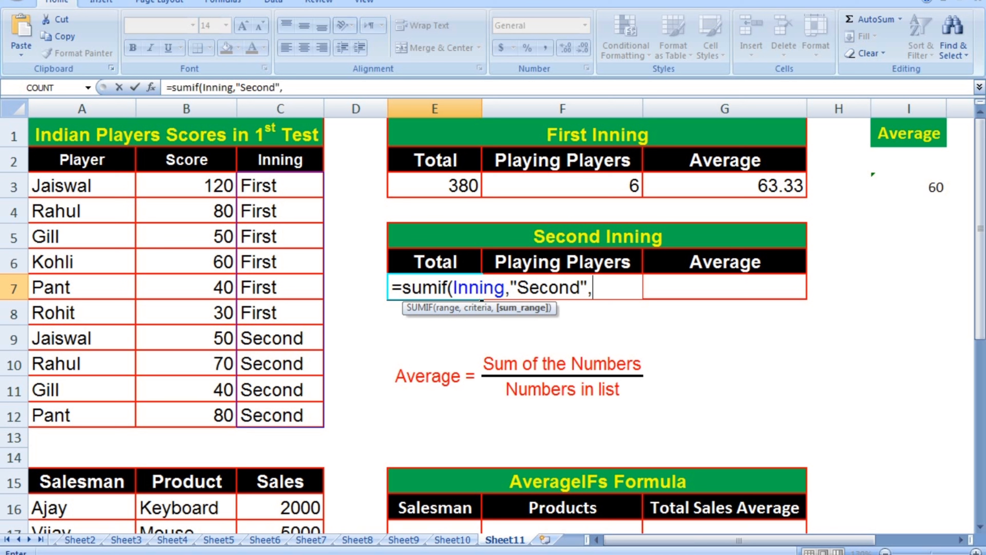
left_click_drag(218, 186, 229, 414)
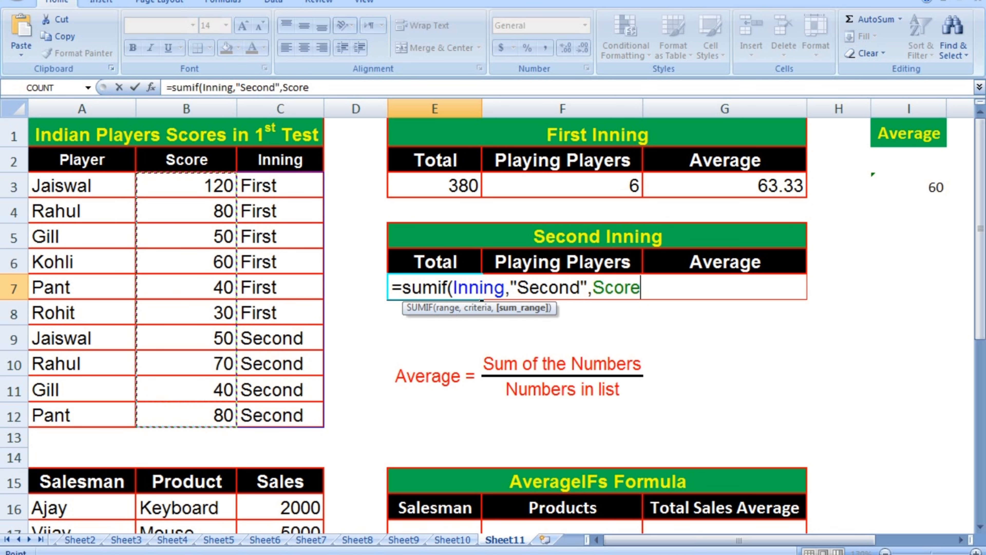
type(")")
key("Return")
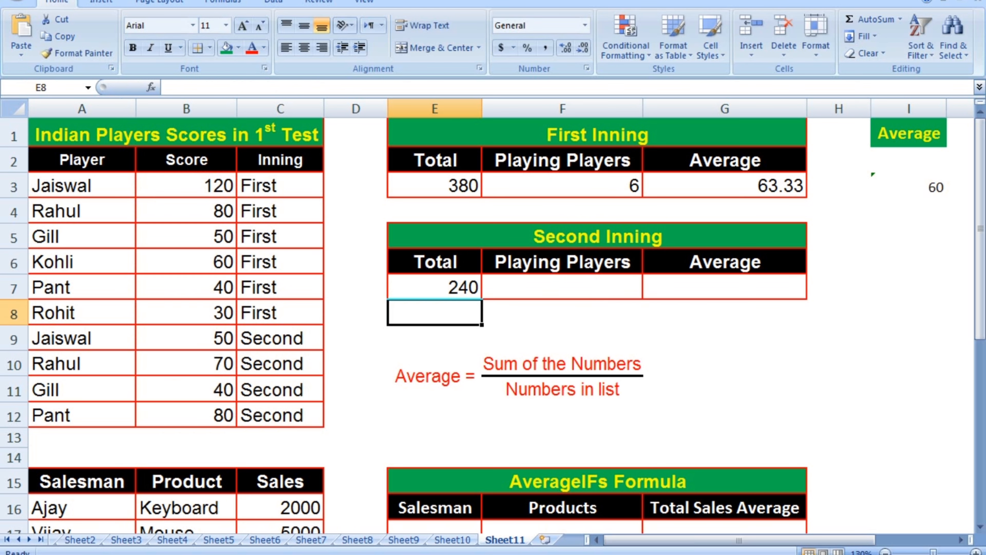
Count the Second Inning playing players in F7 with =countif(Inning,"Second").
key("Up")
key("Right")
key("Down")
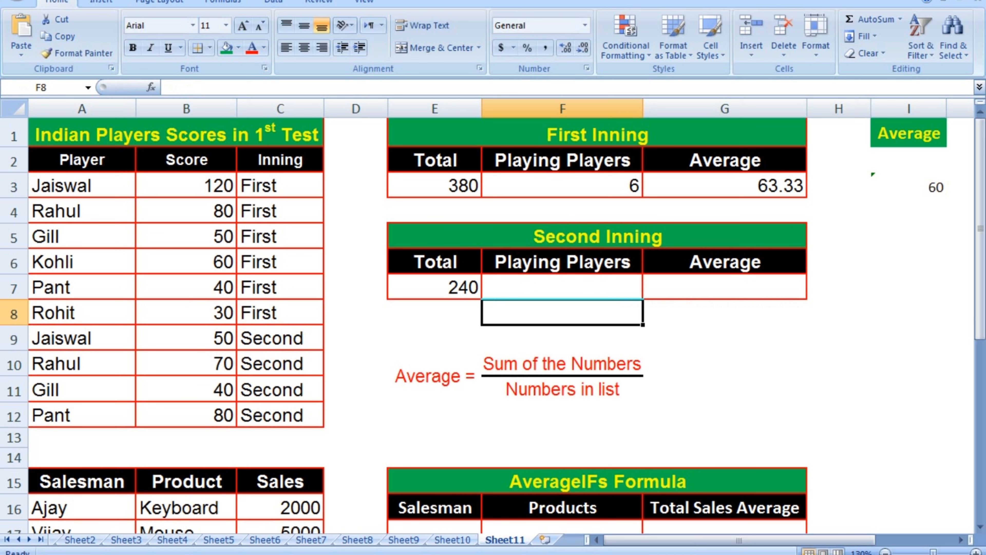
key("Up")
type("=")
key("BackSpace")
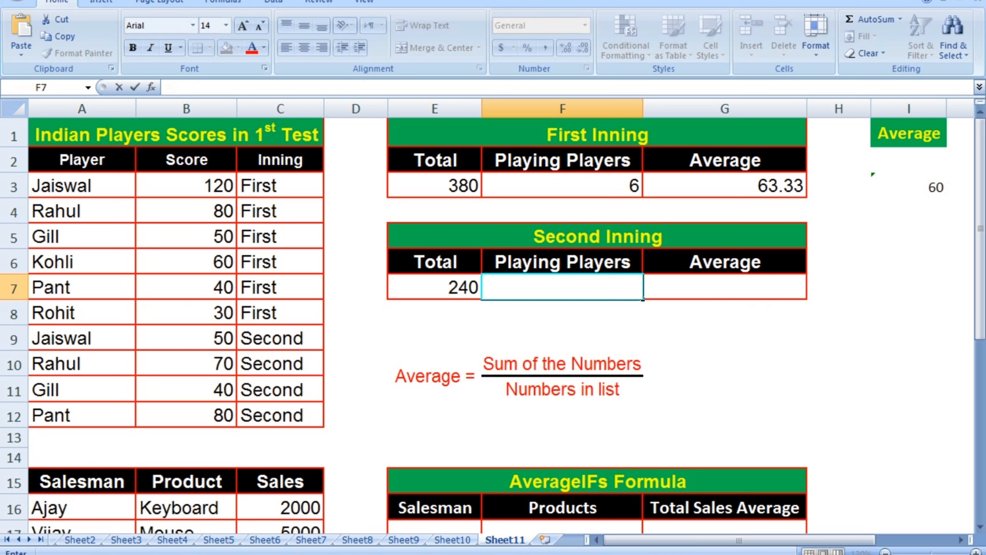
type("=")
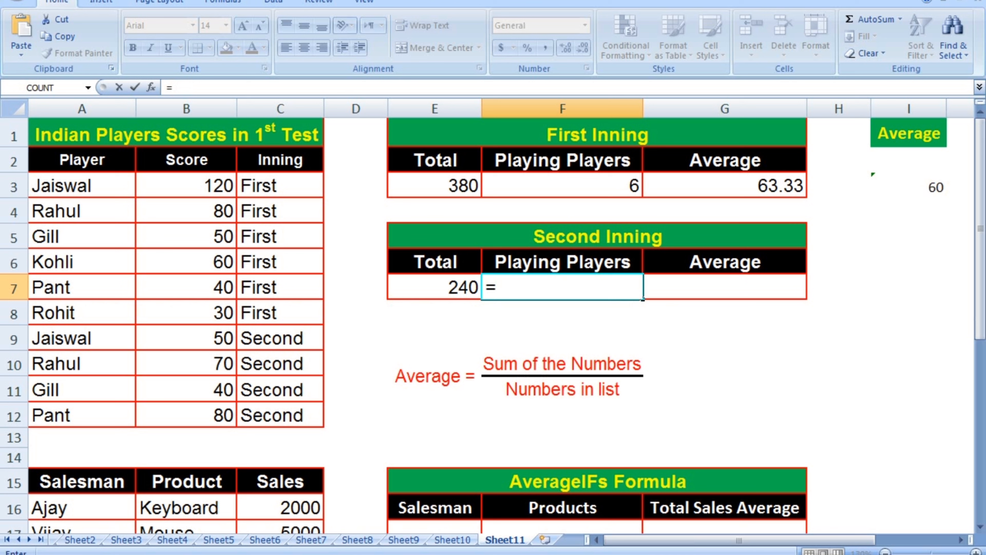
type("cou")
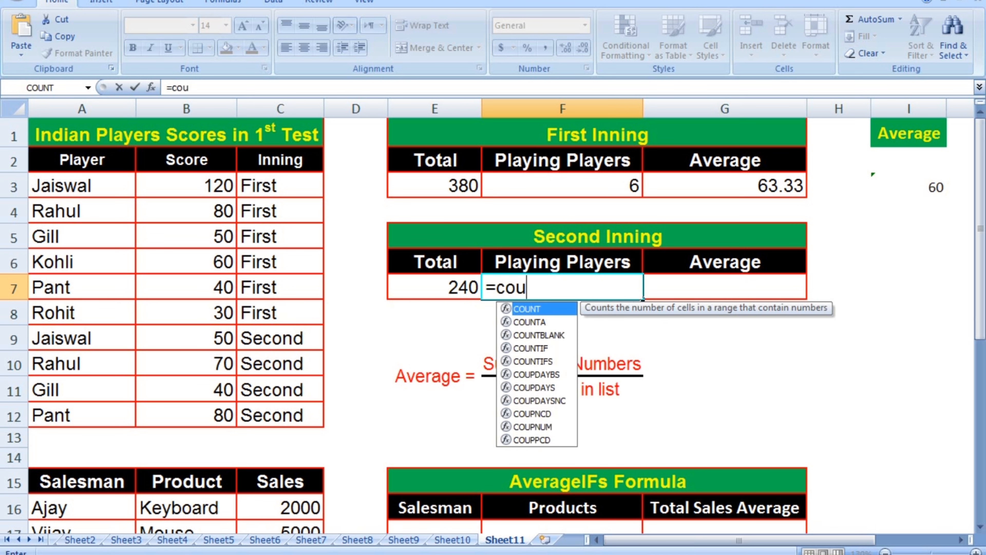
type("ntif")
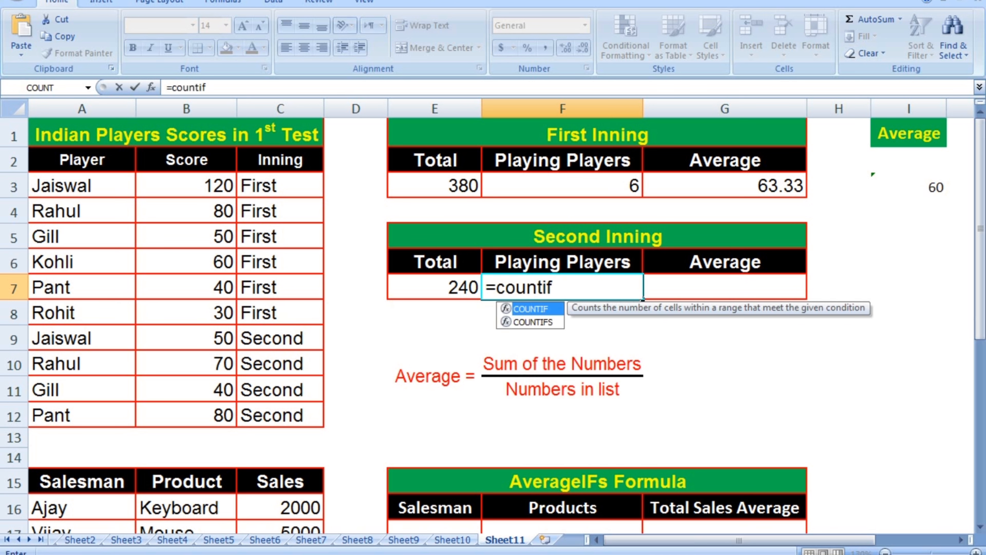
type("(")
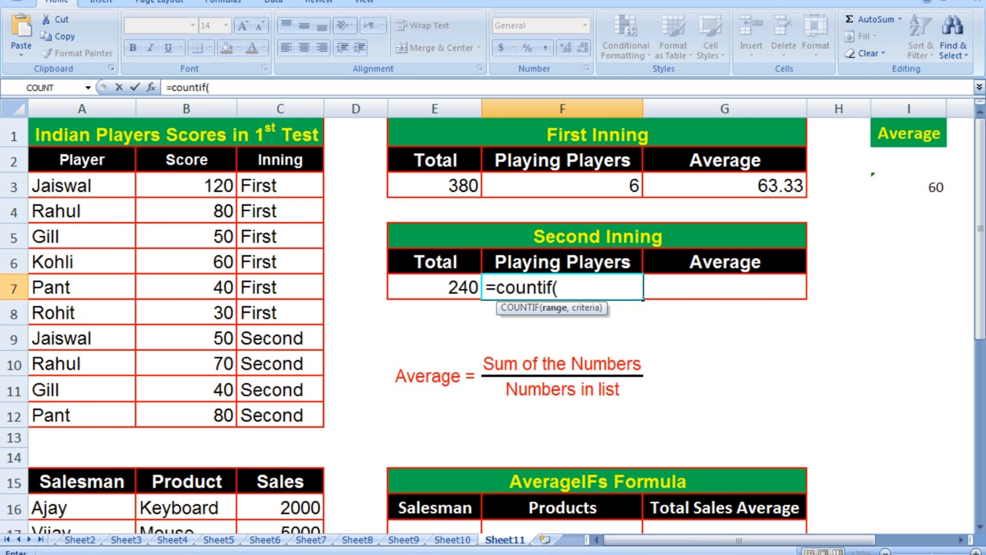
left_click_drag(280, 185, 280, 415)
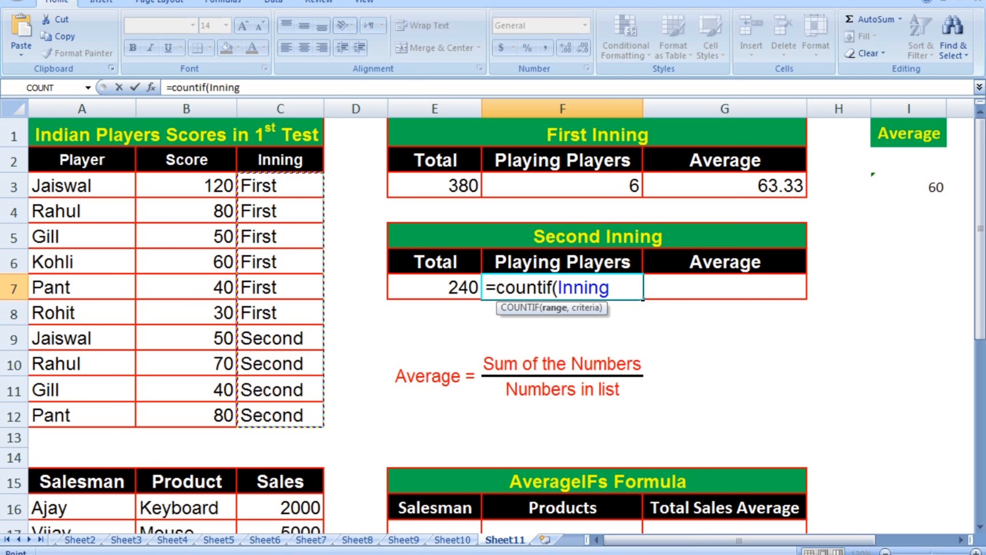
type(",\"S")
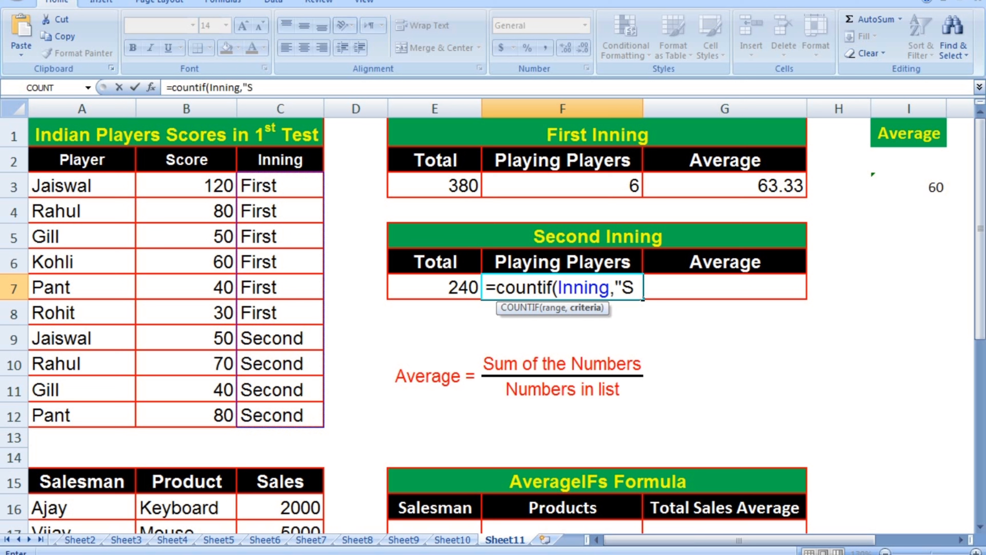
type("econd\")")
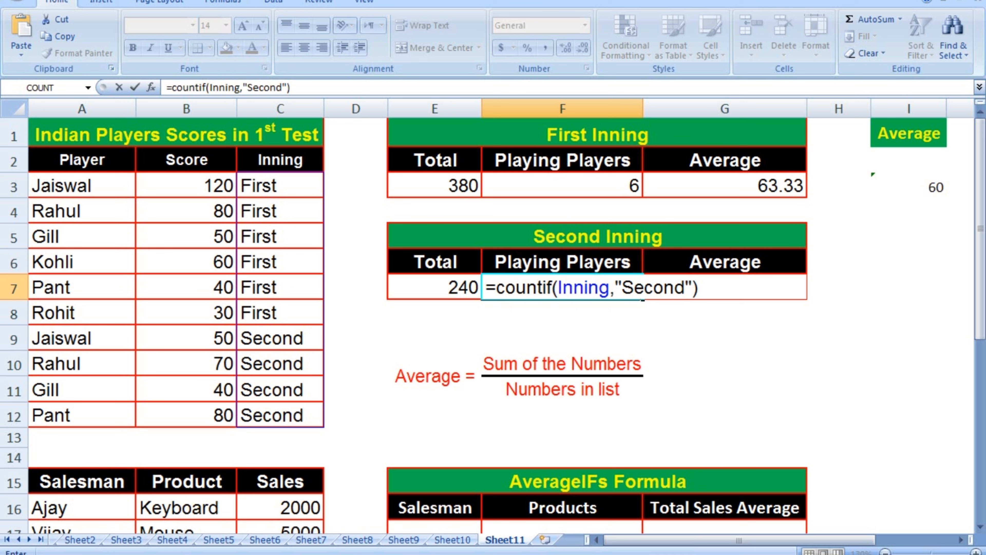
key("Return")
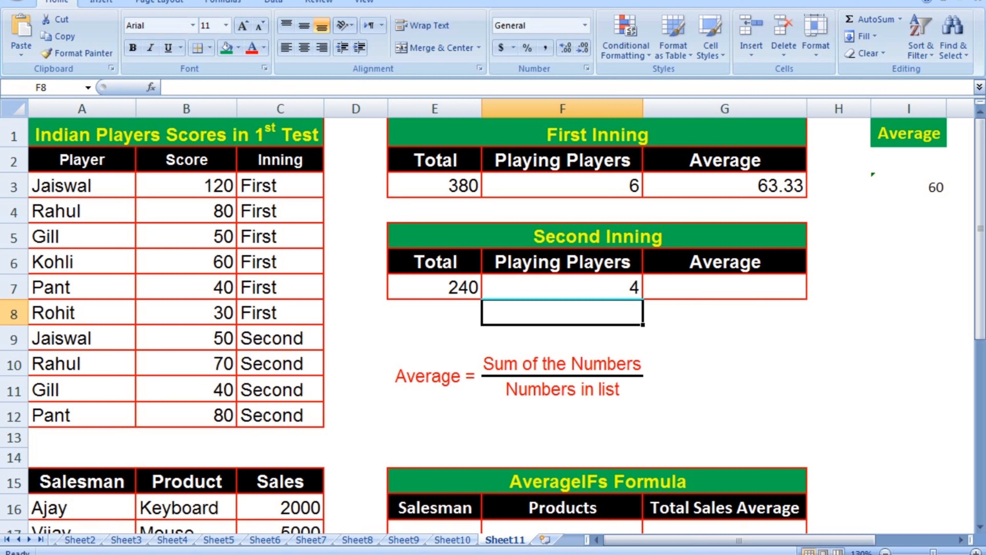
Calculate the Second Inning average in G7 with =averageif(Inning,"Second",Score).
left_click(724, 288)
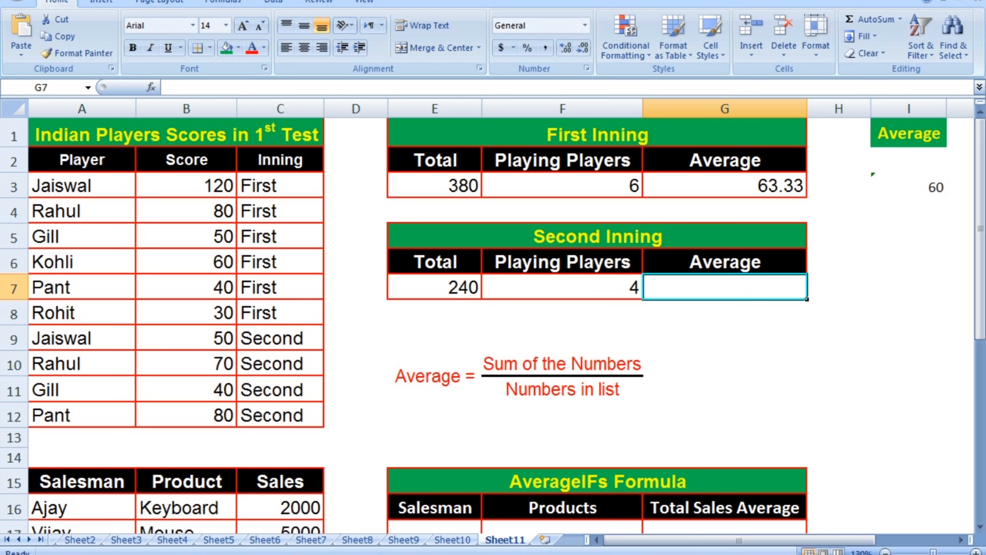
type("=av")
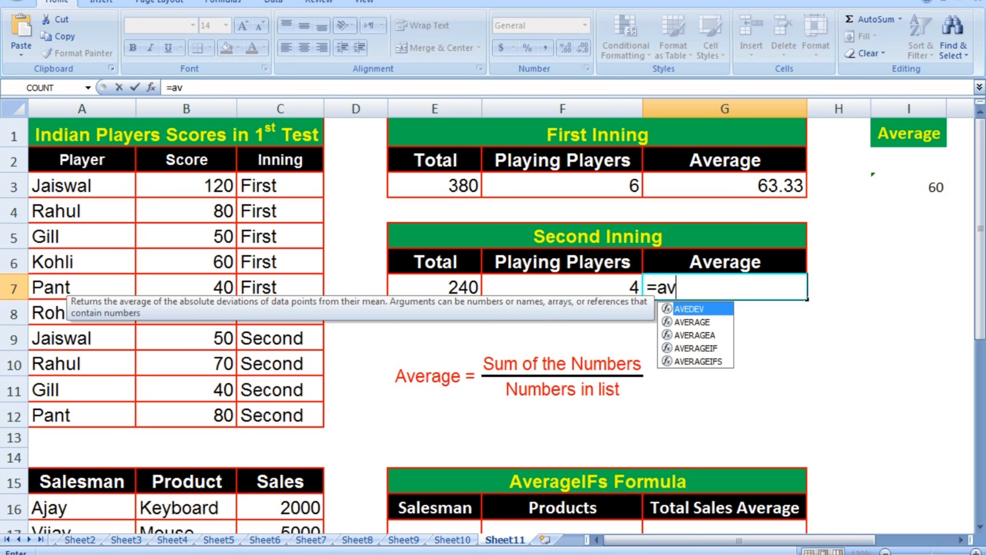
type("erageif")
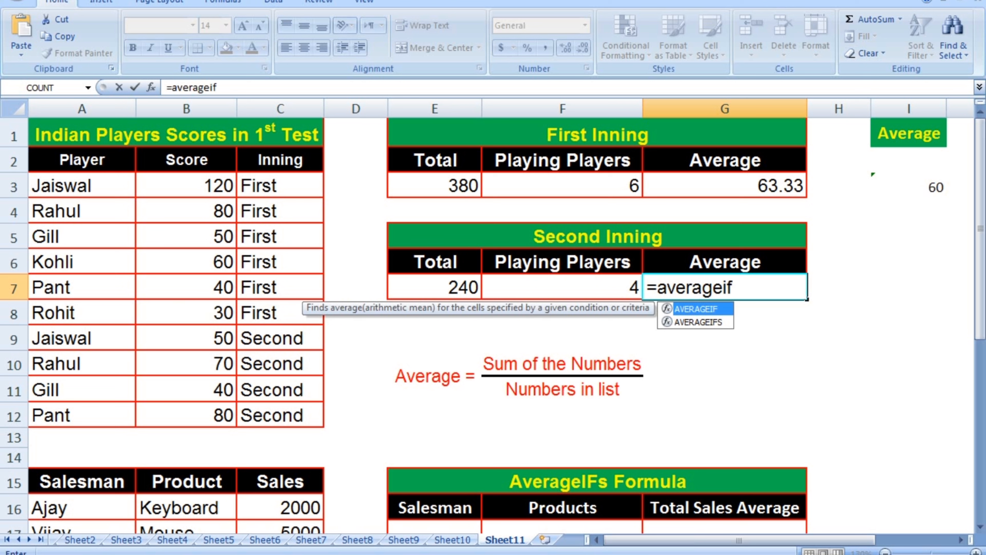
type("(")
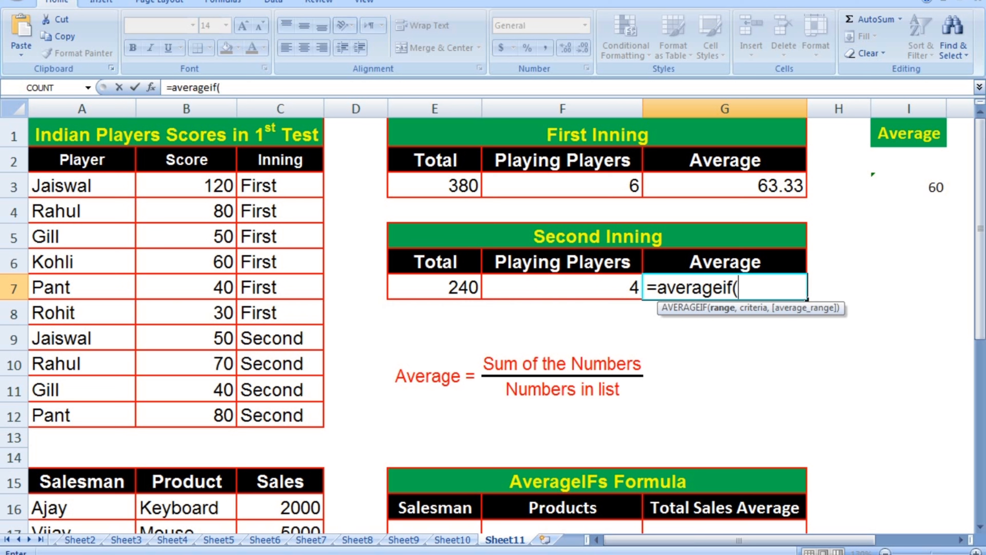
left_click_drag(280, 186, 306, 421)
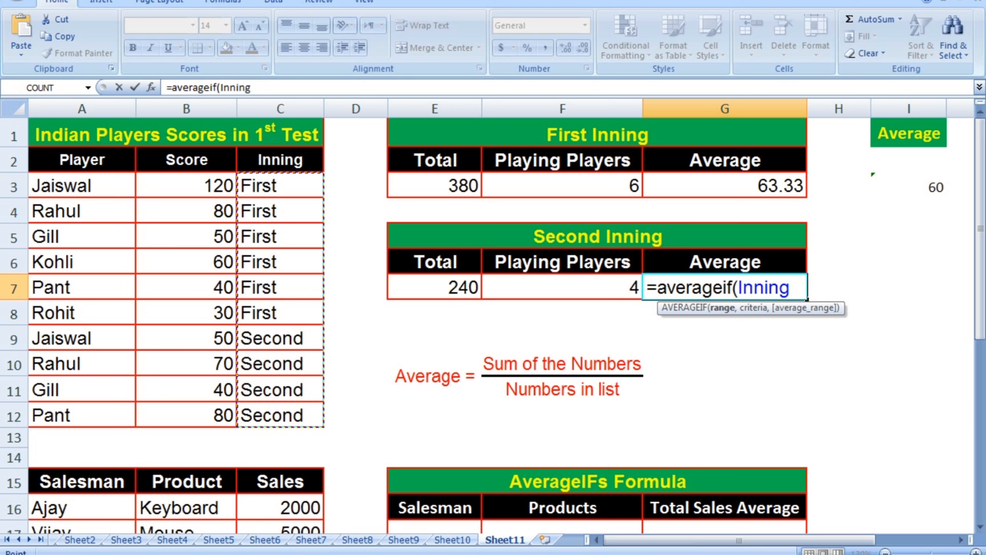
type(",")
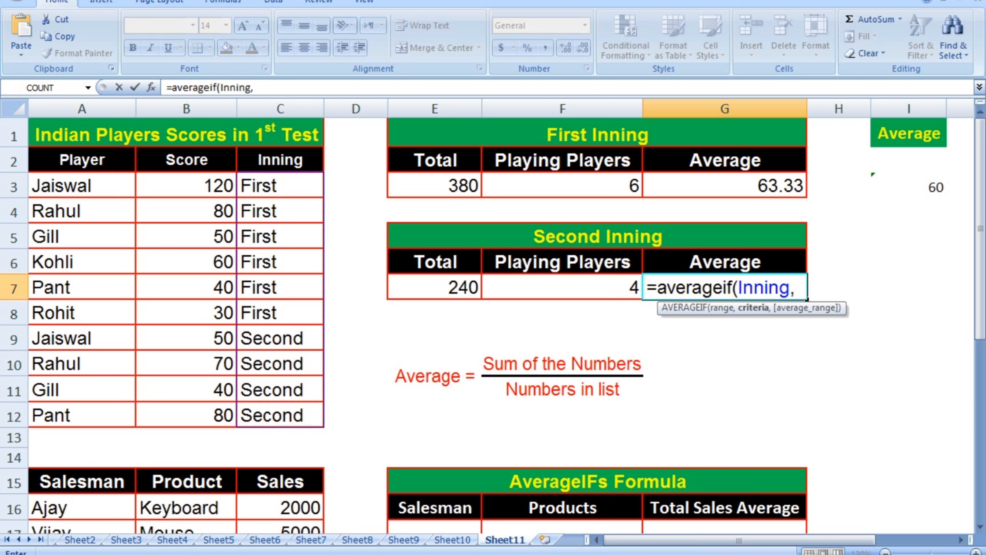
type("\"Secon")
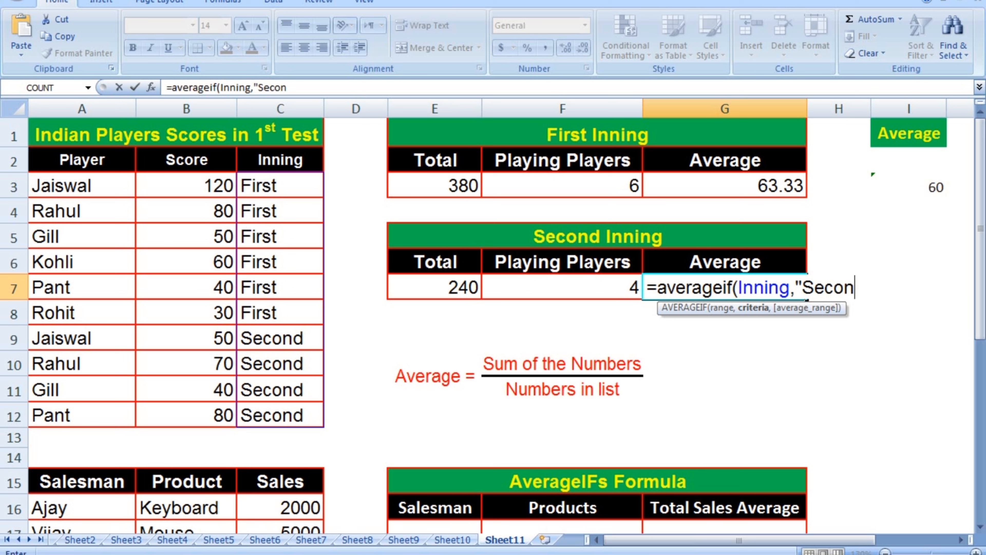
type("d\",")
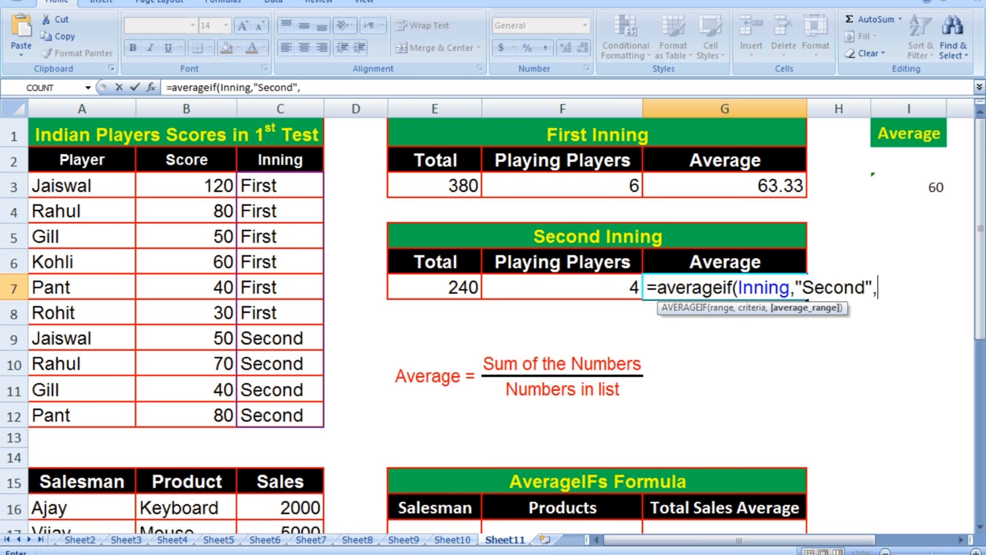
left_click_drag(217, 186, 218, 416)
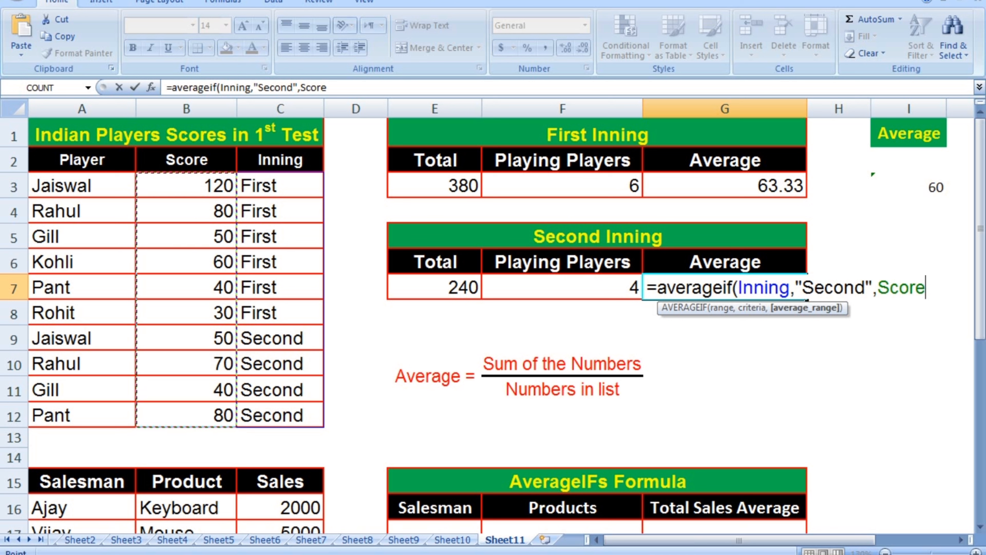
type(")")
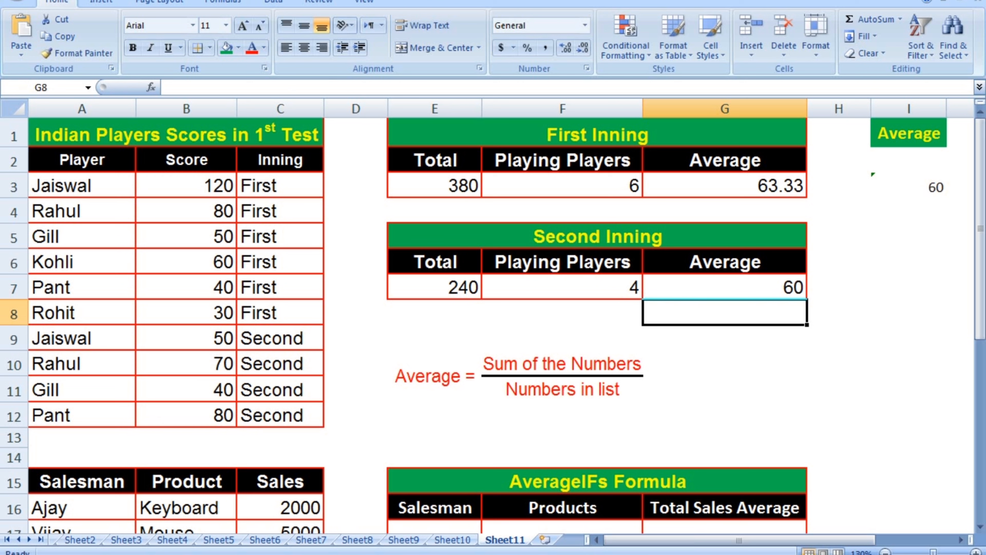
Fill in the AverageIFs Formula table with the salesman's name from A16 in E17 and Keyboard in F17.
scroll(493, 311, "down", 4)
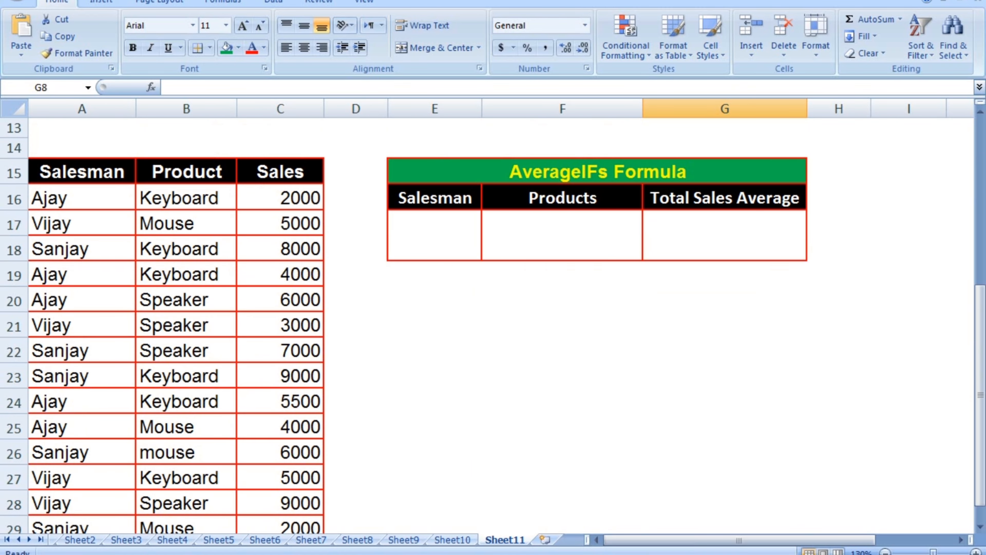
scroll(493, 310, "down", 1)
scroll(493, 310, "up", 1)
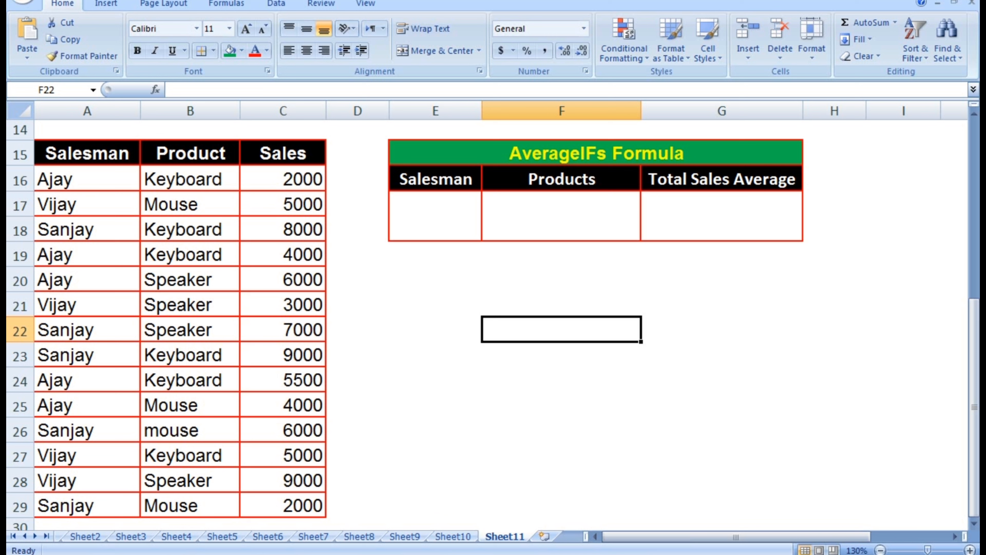
left_click(436, 216)
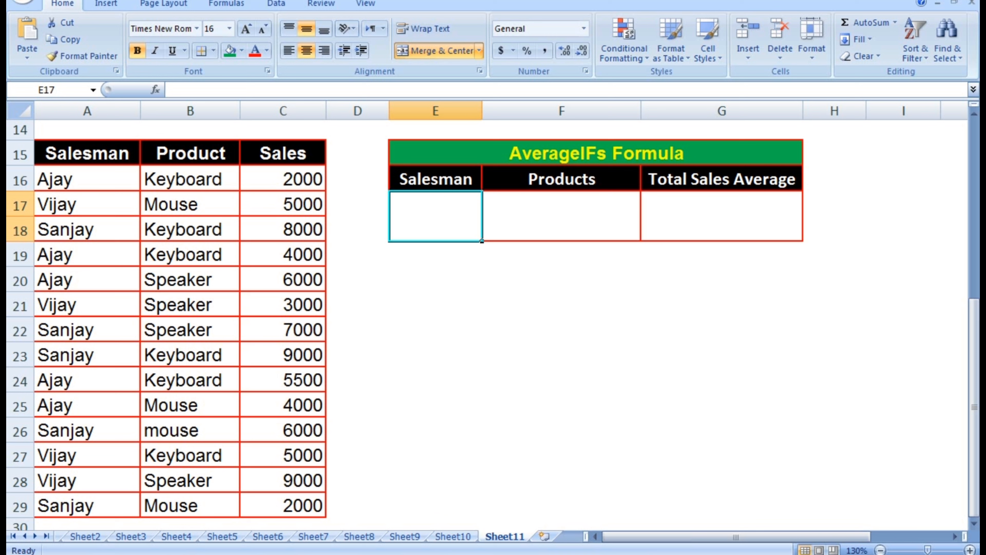
type("Aj")
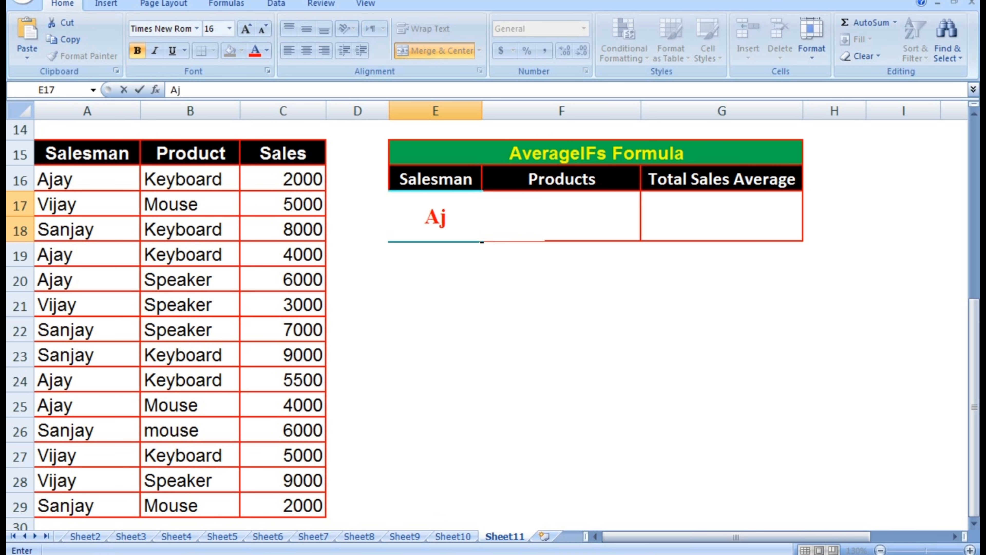
type("ay")
key("Tab")
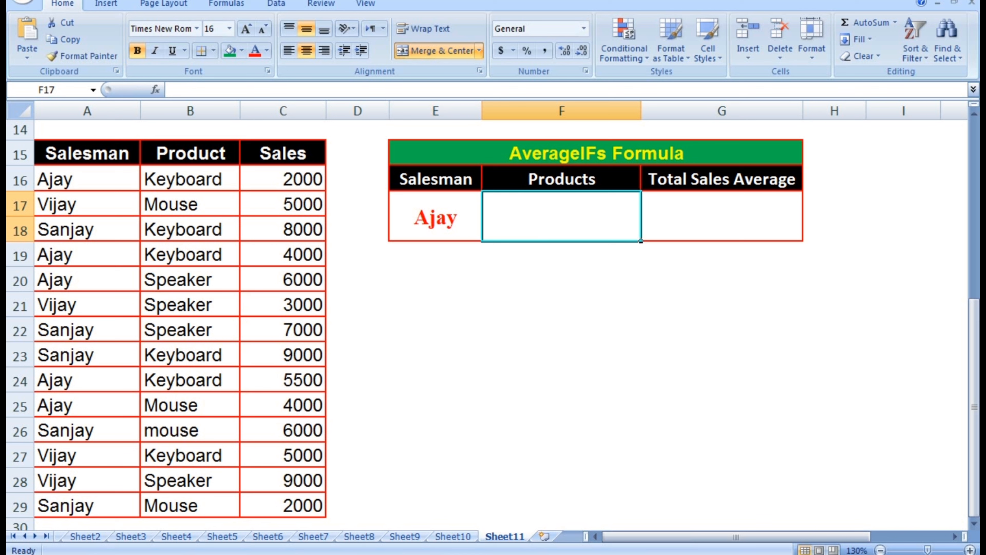
type("Ke")
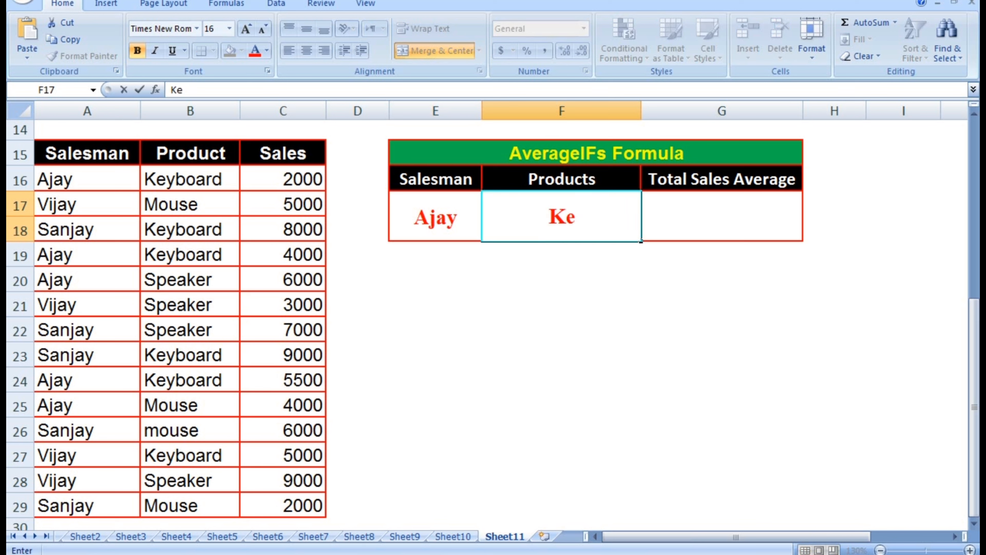
type("yboard")
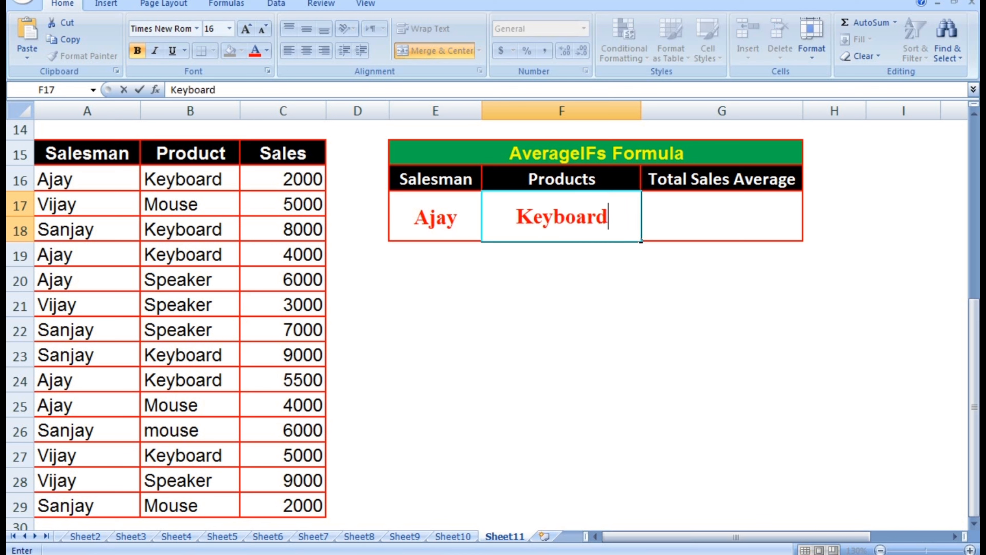
key("Return")
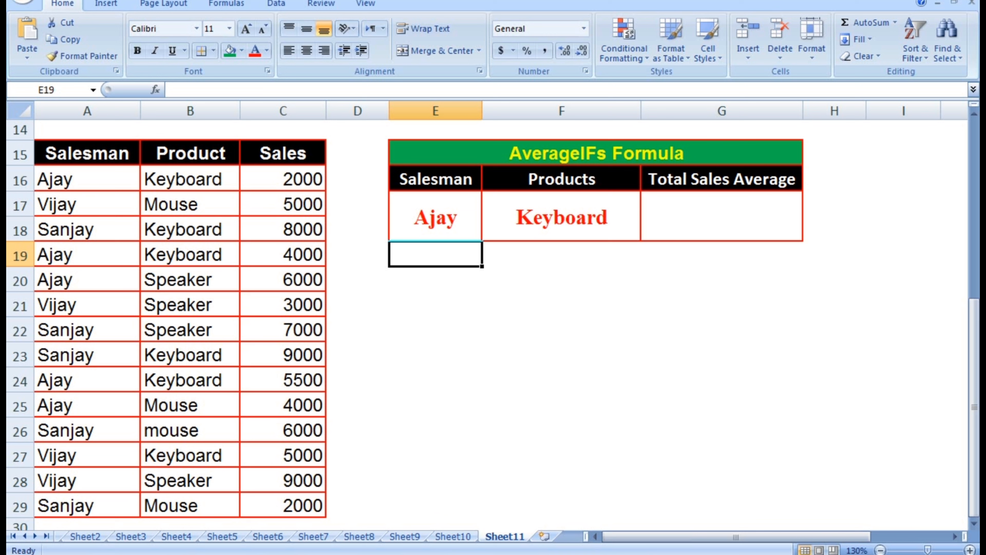
Create named ranges for the sales data A15:C29 from the top row only, excluding the left column.
left_click_drag(87, 153, 282, 505)
left_click(227, 3)
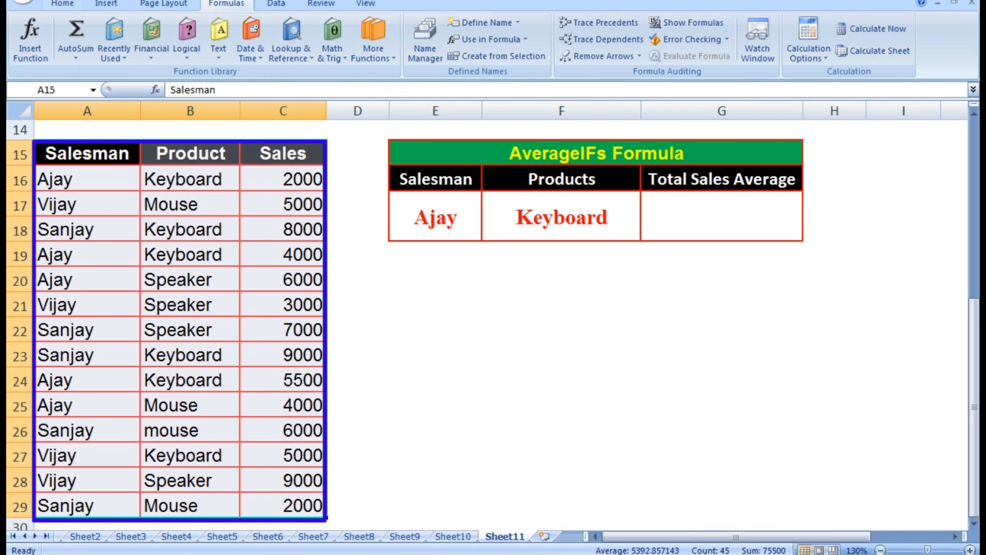
left_click(497, 55)
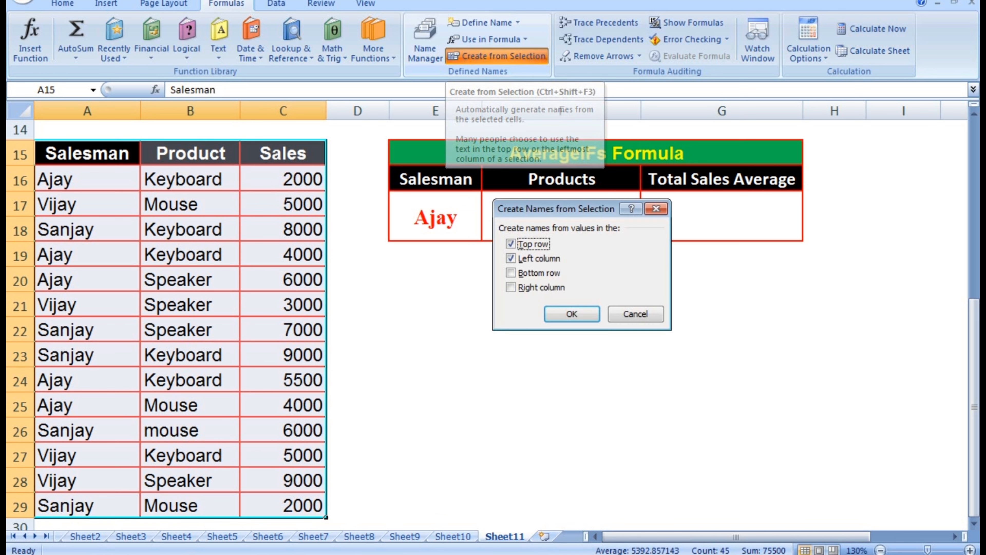
left_click(511, 258)
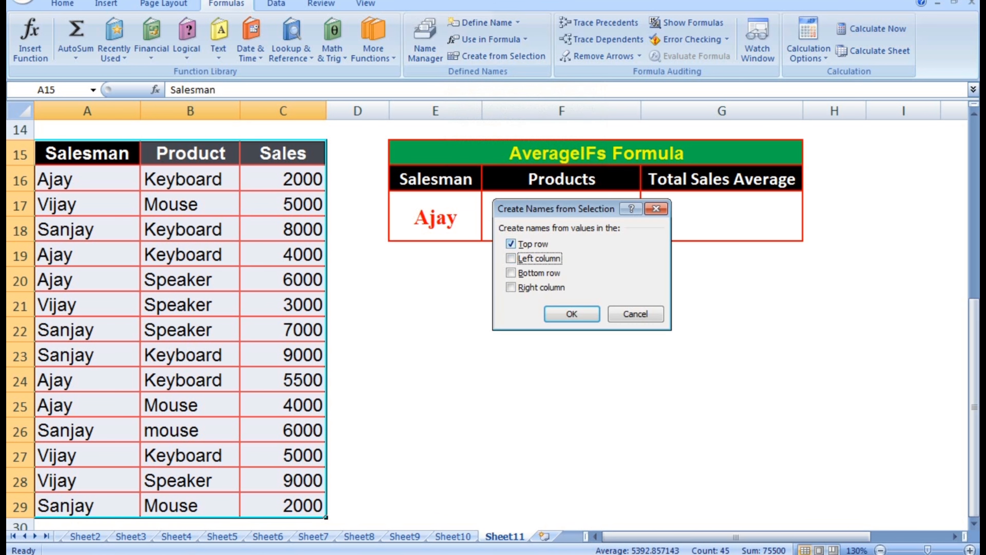
left_click(571, 314)
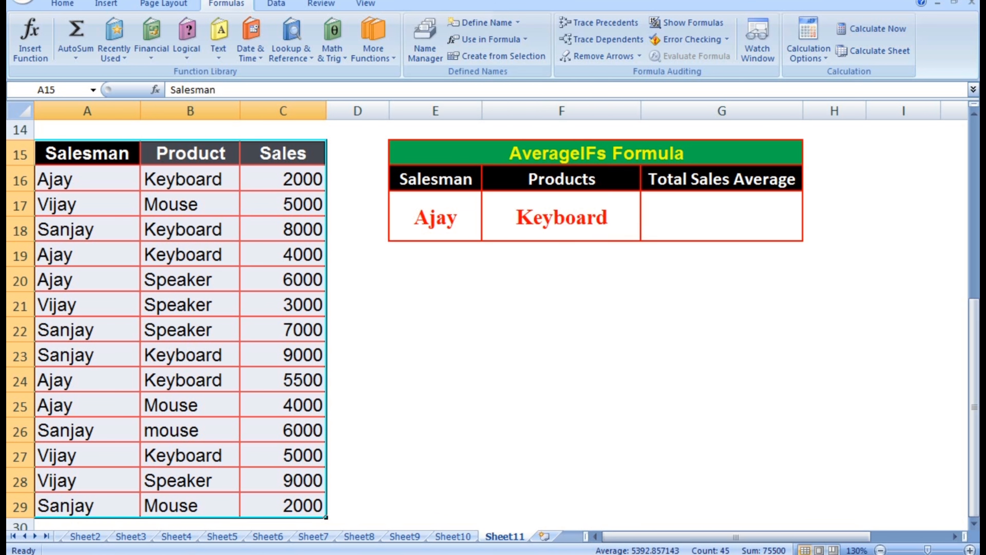
Start an AVERAGEIFS formula in the Total Sales Average cell G17 with the Sales range as the average range.
left_click(721, 216)
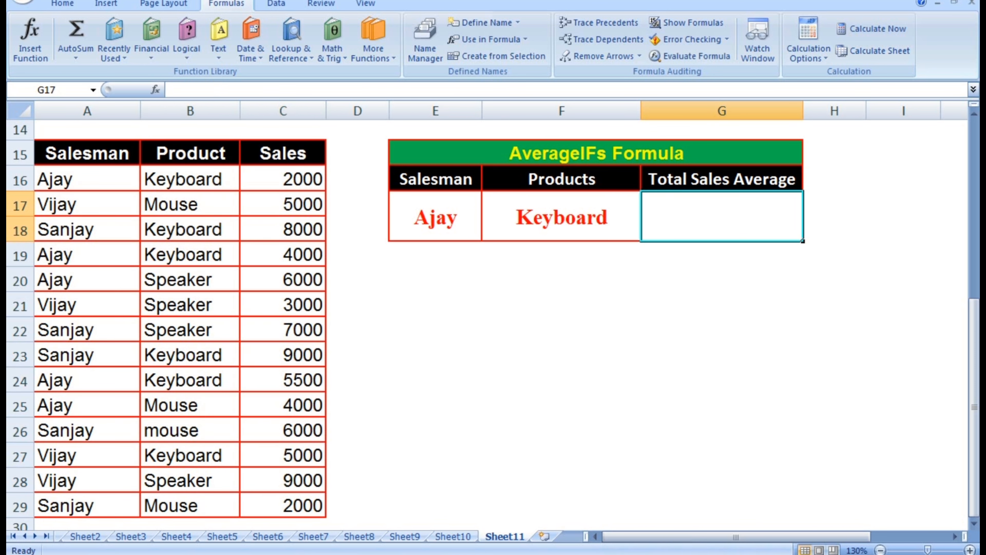
type("=")
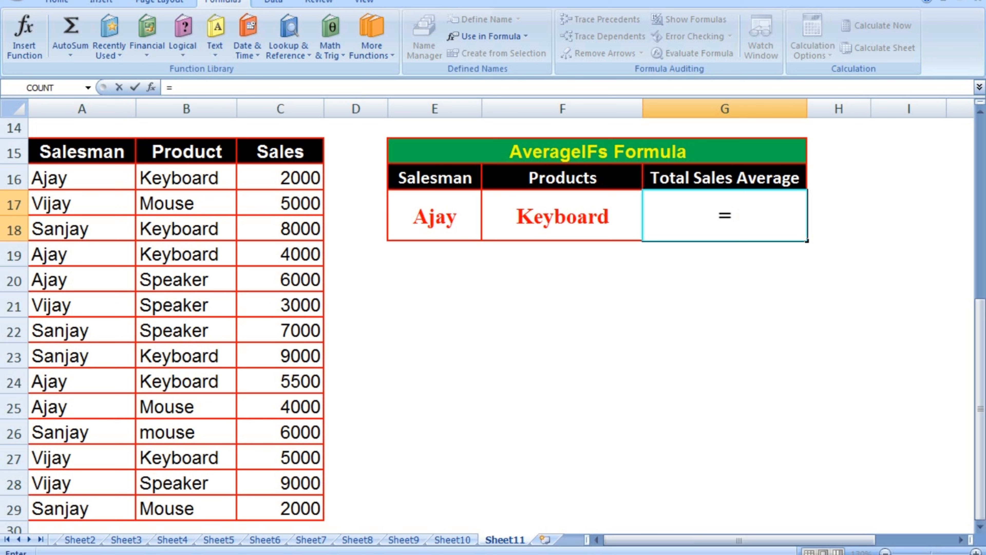
type("averagei")
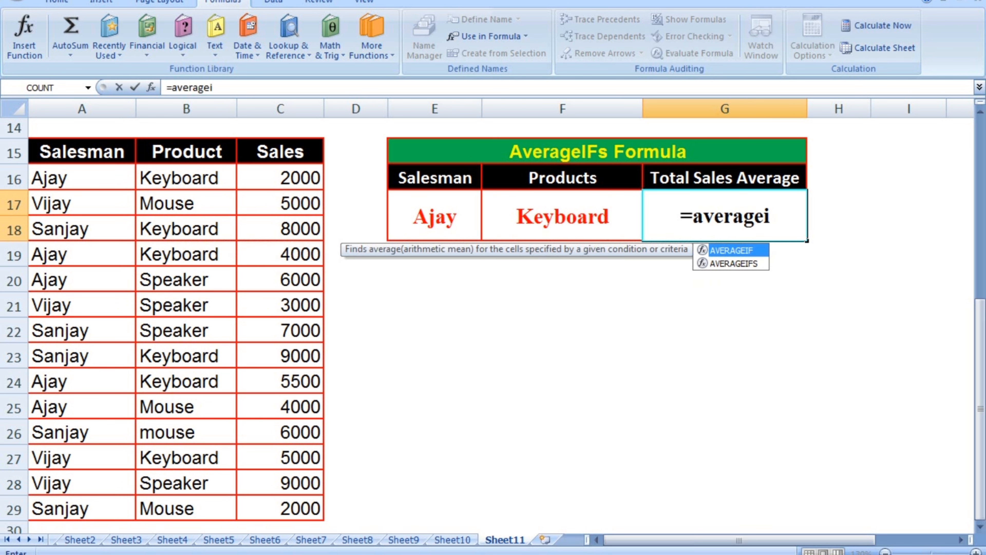
key("Down")
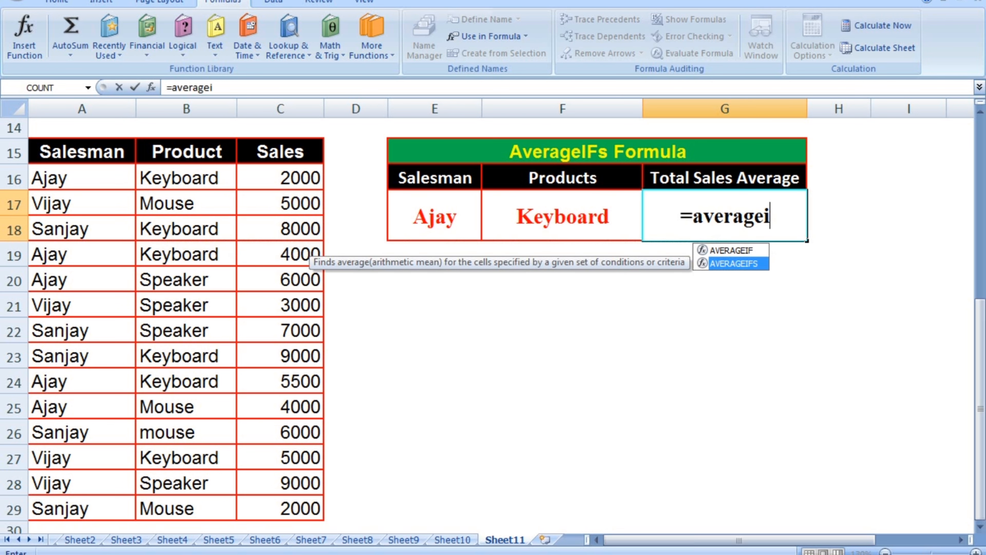
key("Tab")
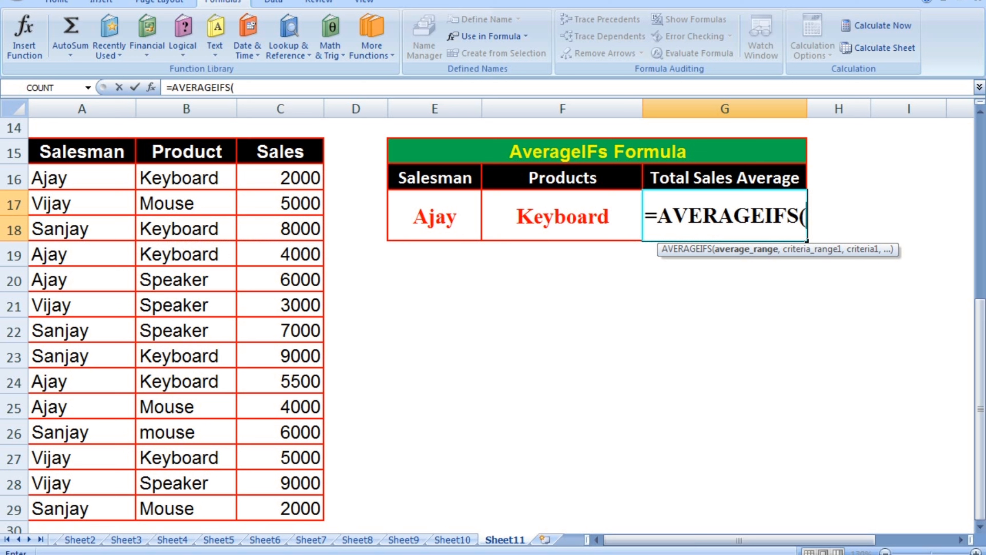
left_click_drag(295, 174, 306, 509)
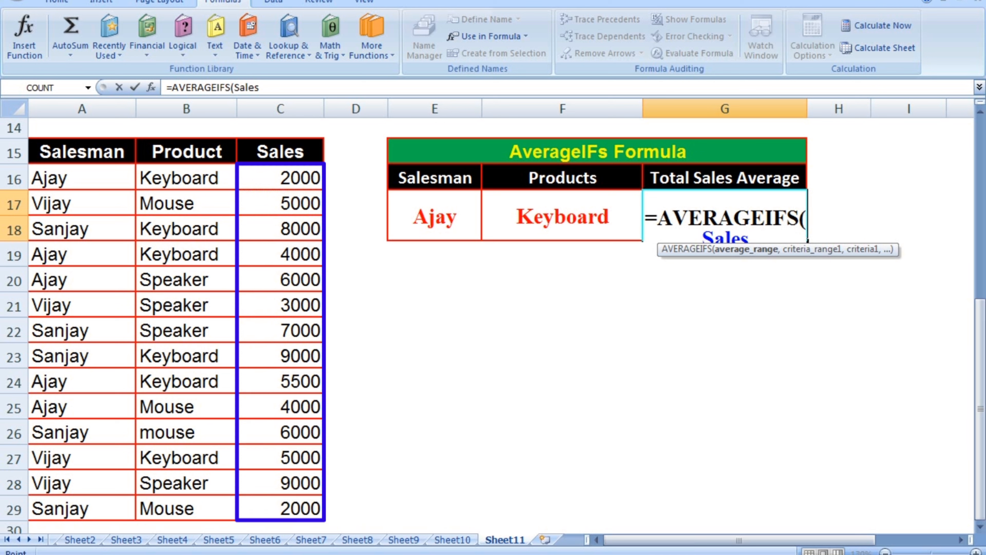
type(",")
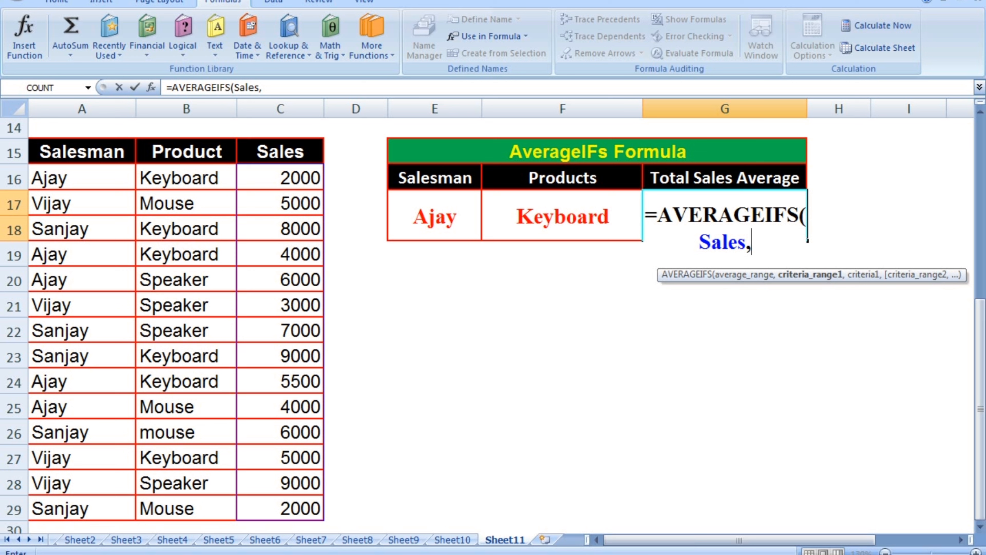
Add the first criteria pair to the G17 AVERAGEIFS formula: the Salesman range with E17 as its criterion.
left_click(81, 178)
left_click_drag(82, 178, 140, 512)
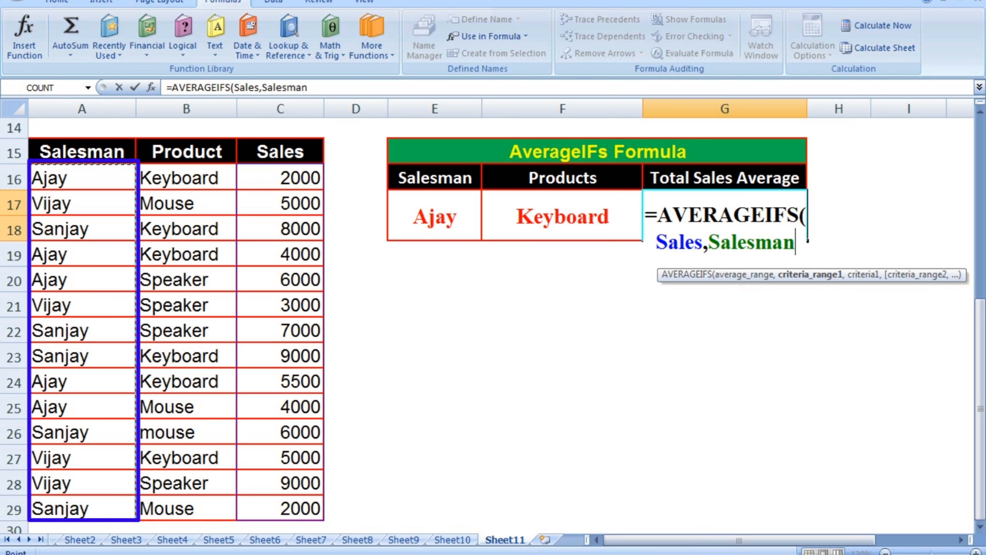
type(",")
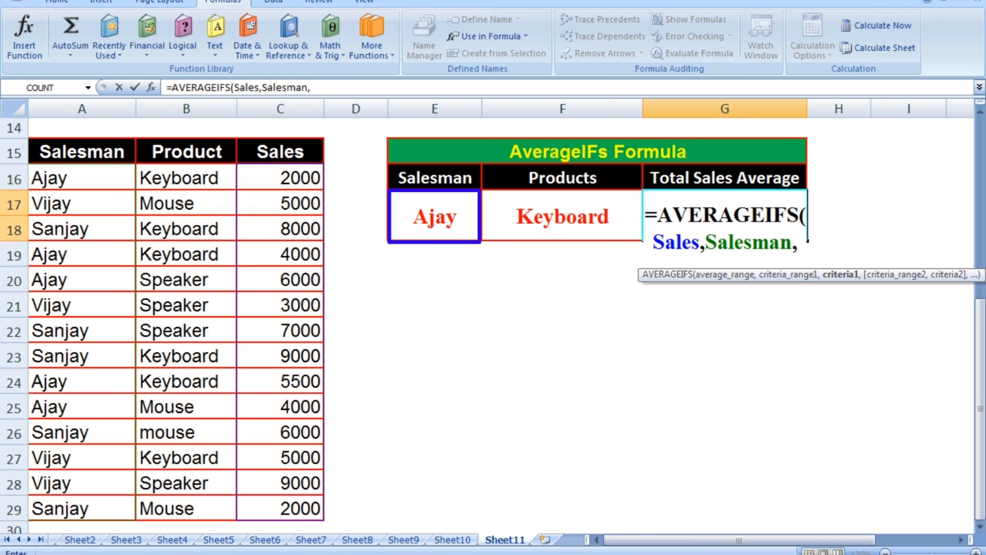
left_click(435, 216)
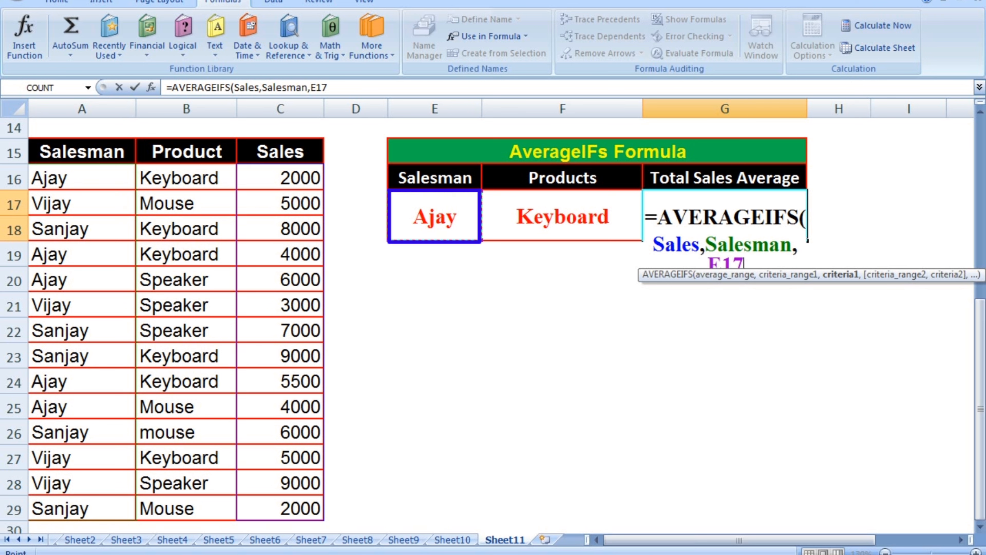
type(",")
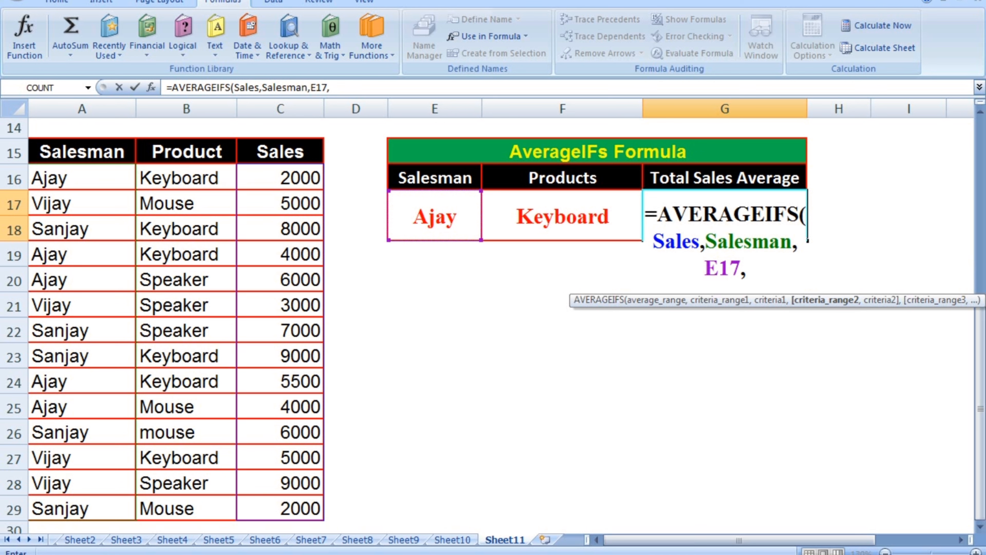
Add the Product range with criterion F17 and complete G17 as =AVERAGEIFS(Sales,Salesman,E17,Product,F17).
left_click_drag(202, 180, 231, 509)
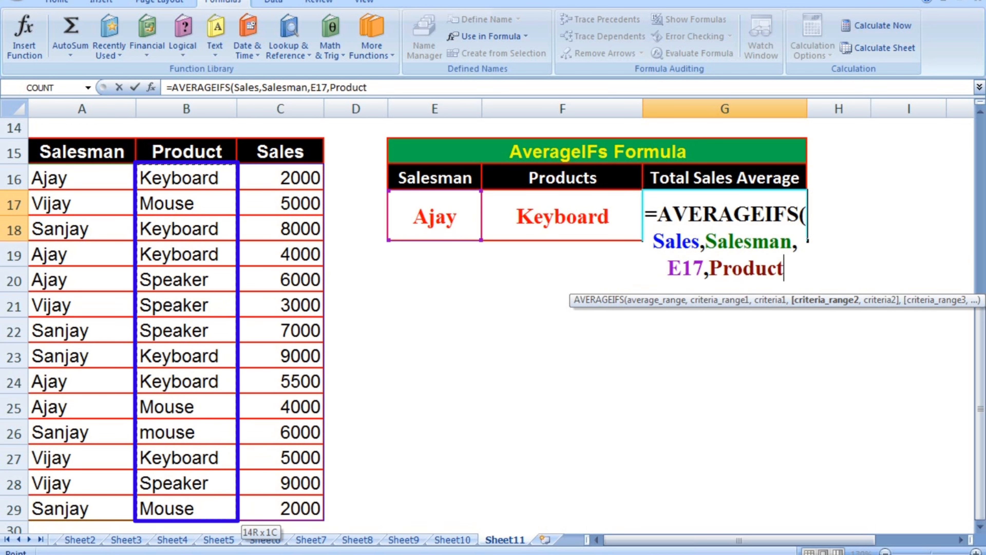
type(",")
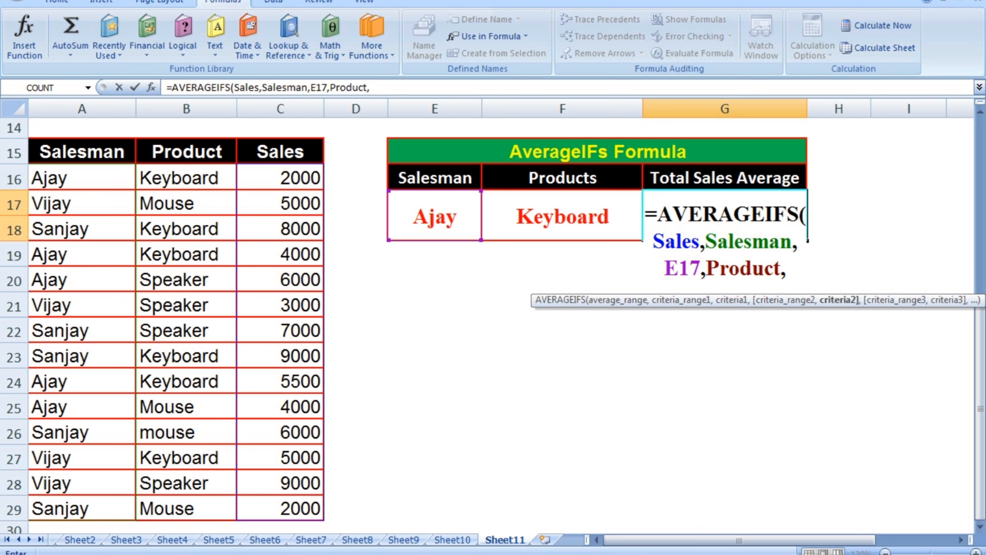
left_click(562, 215)
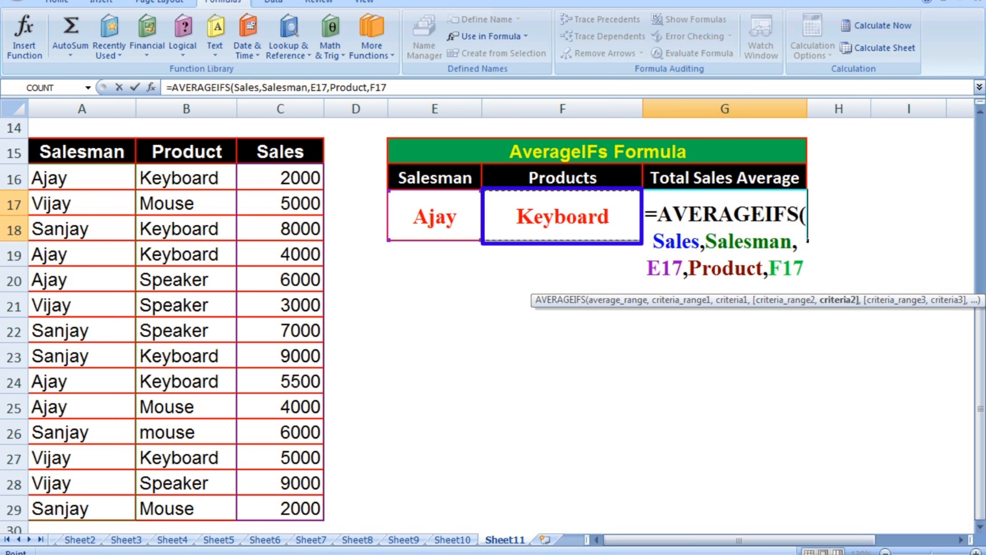
type(")")
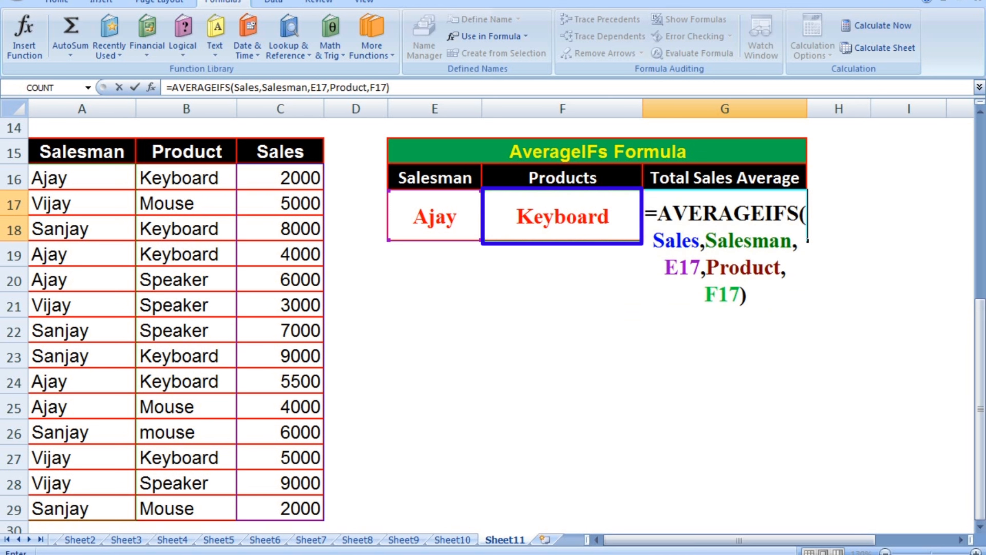
key("Return")
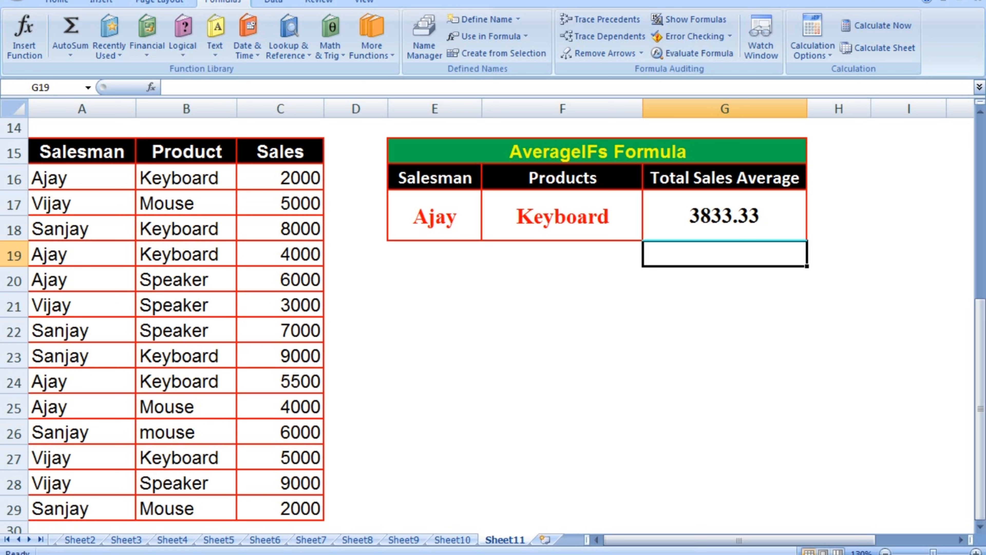
left_click(725, 279)
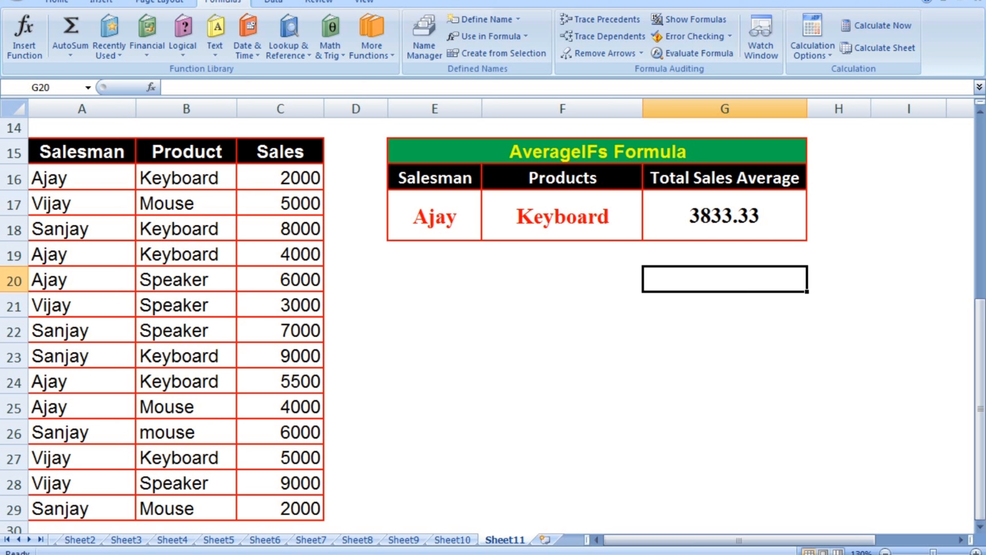
Cross-check the average of the matching sales in C16, C19 and C24 by calculating =11500/3 in G22.
left_click(280, 178)
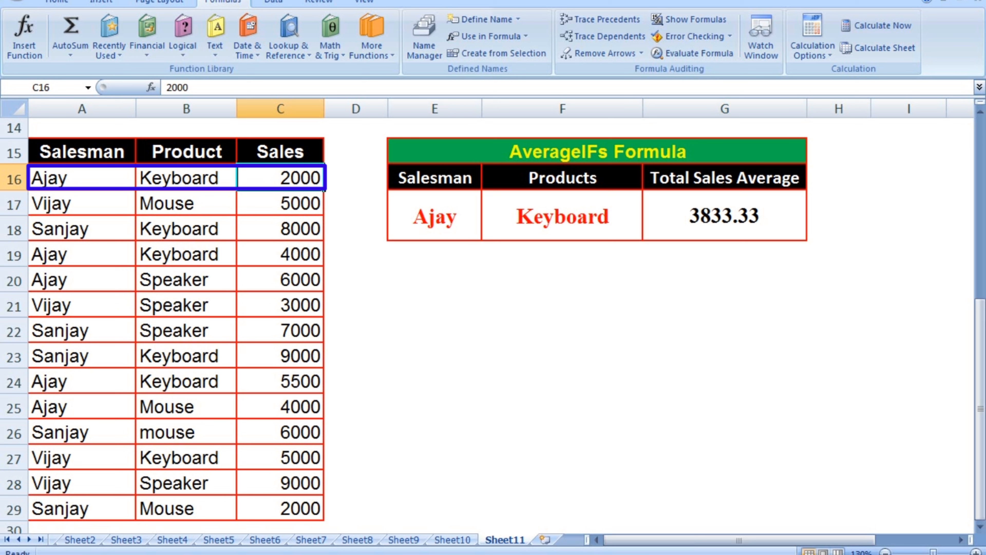
left_click(281, 254)
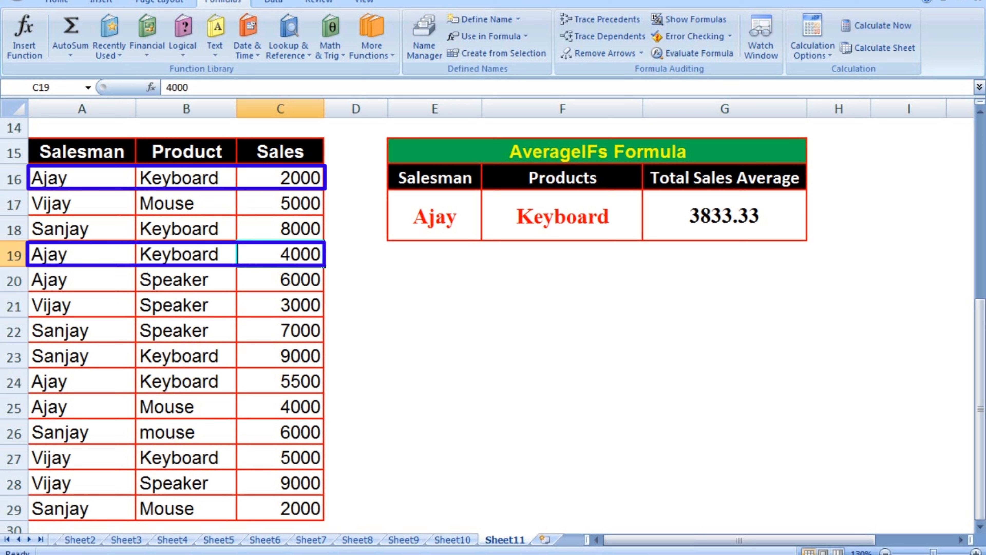
left_click(281, 381)
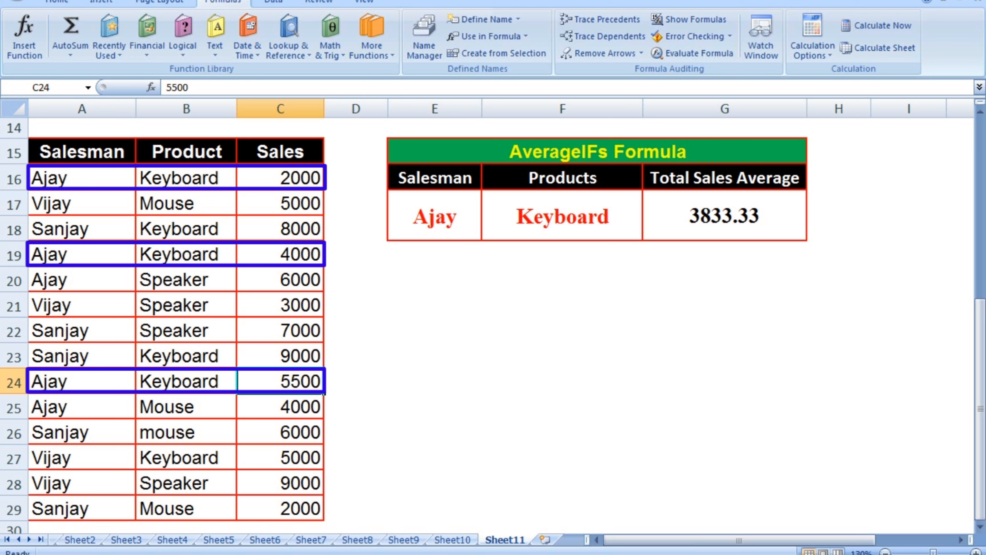
left_click(725, 330)
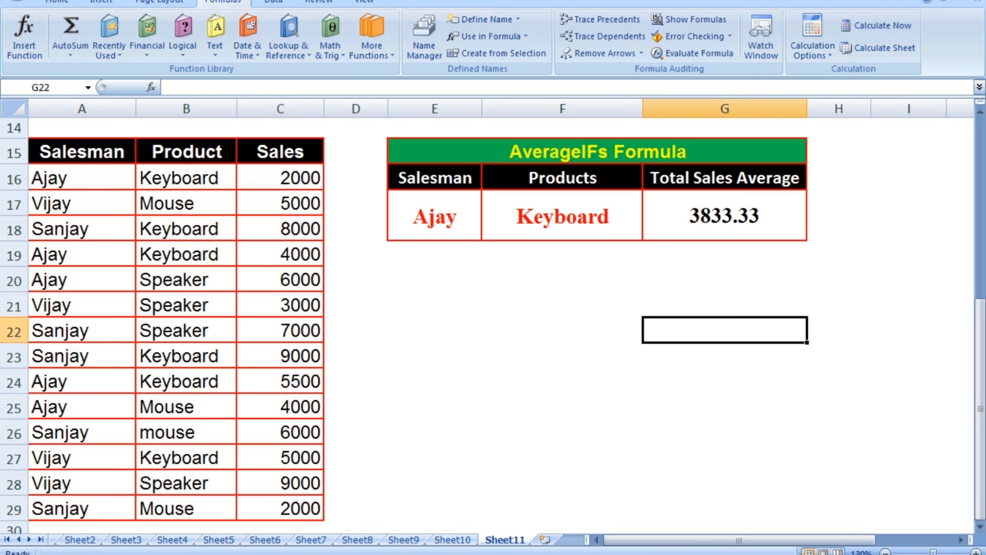
type("=")
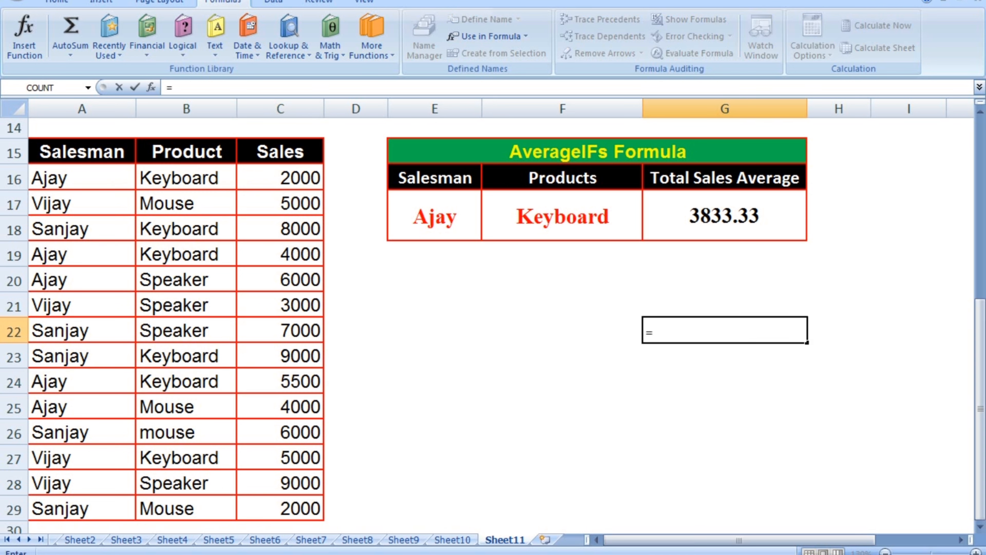
type("11500")
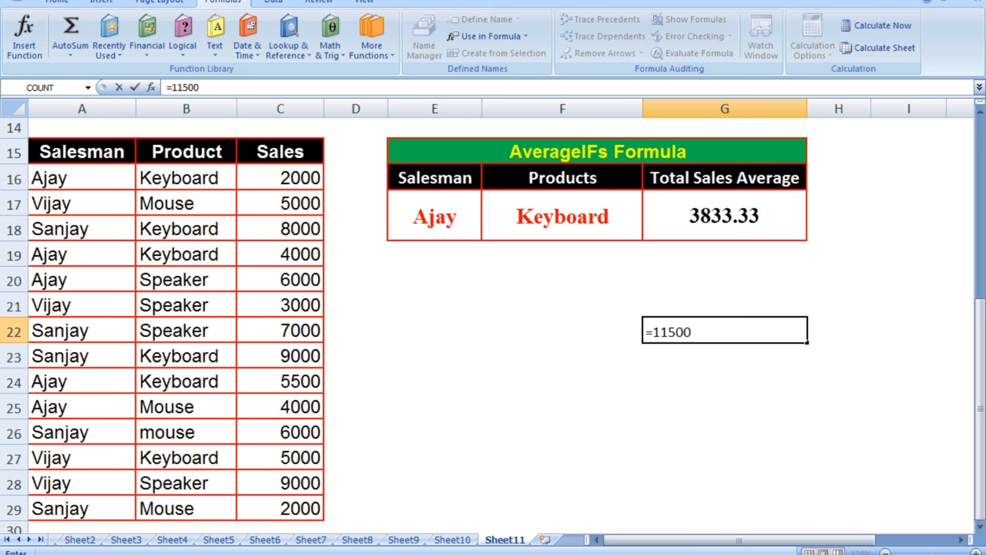
type("/3")
key("Return")
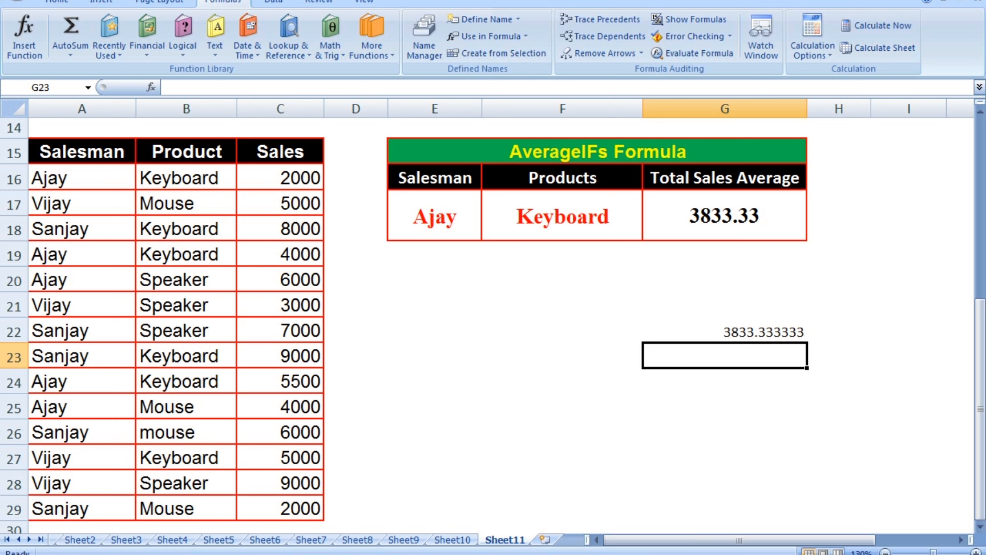
left_click(724, 279)
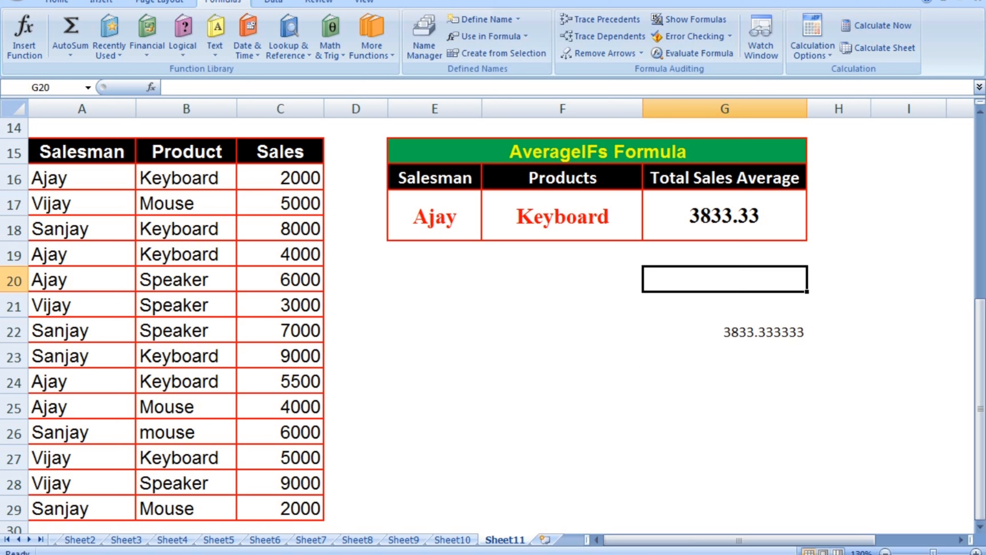
Change the AverageIFs criteria to the salesman's name from A17 in E17 and Mouse in F17.
left_click(435, 216)
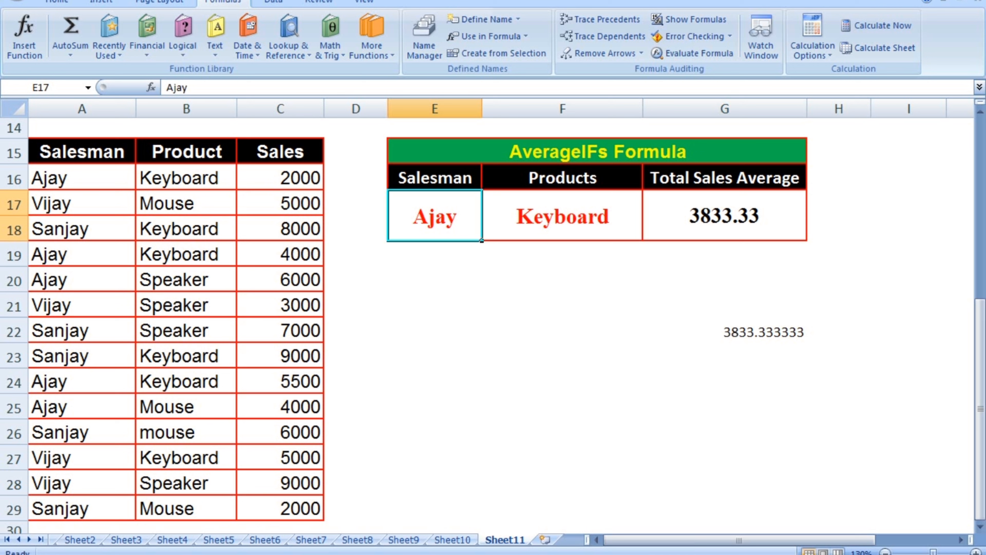
type("Vijay")
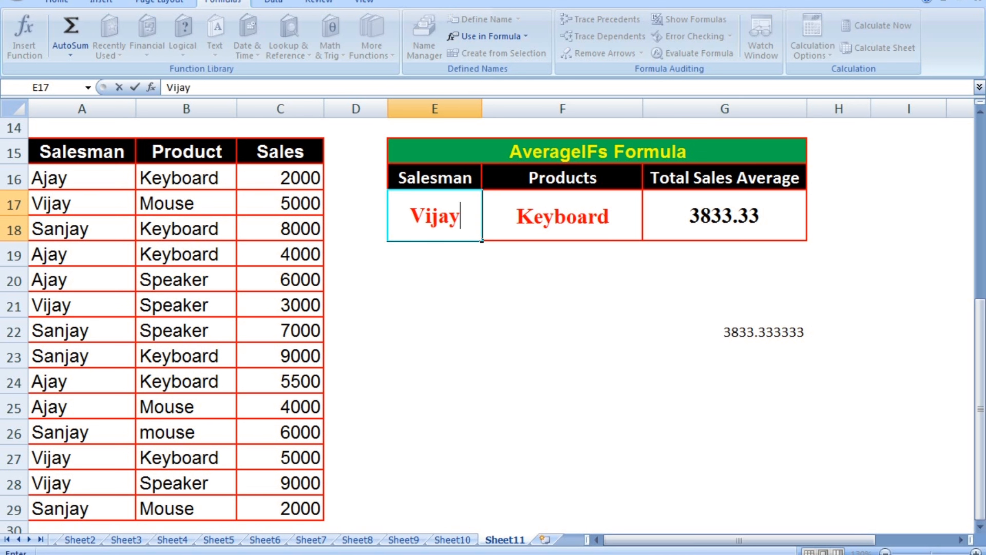
key("Return")
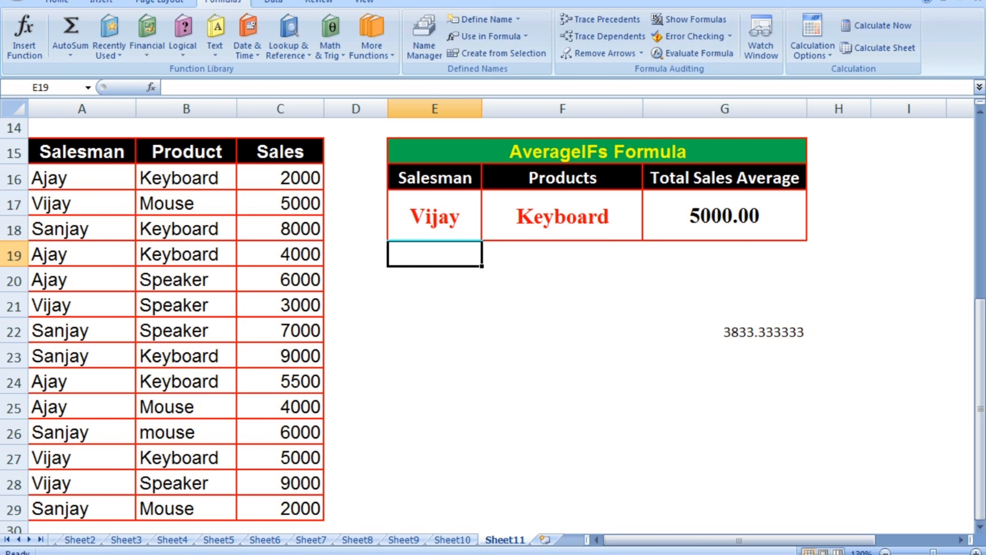
left_click(562, 215)
type("Mouse")
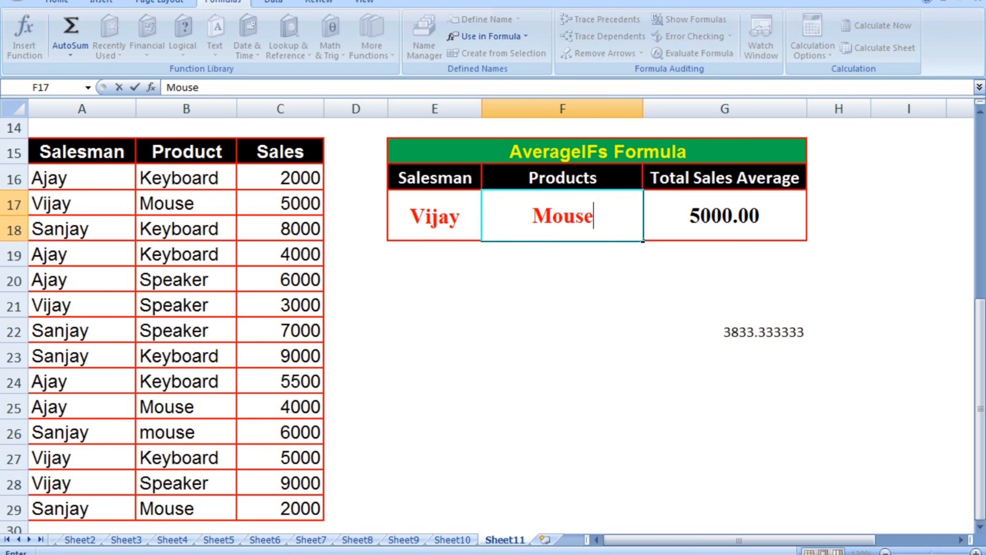
key("Return")
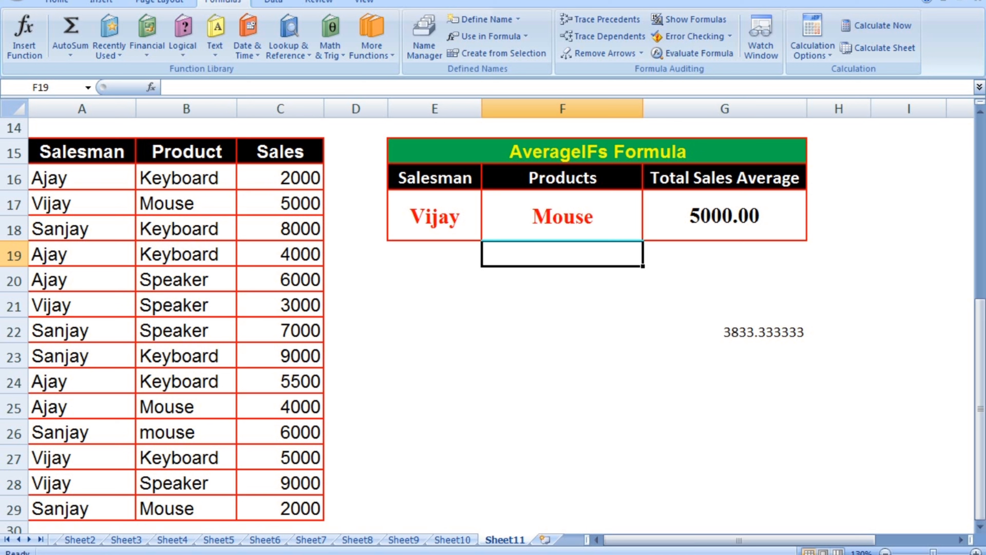
left_click(562, 305)
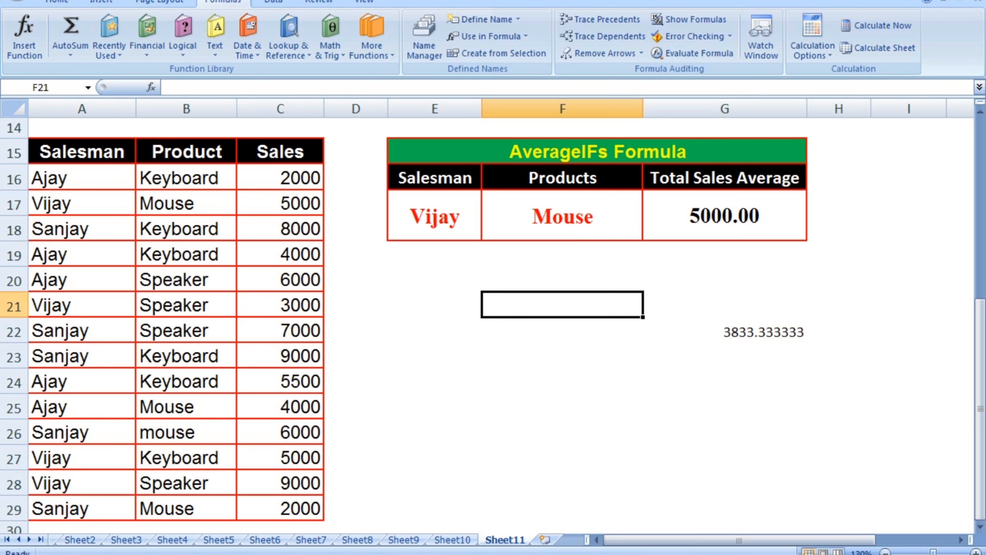